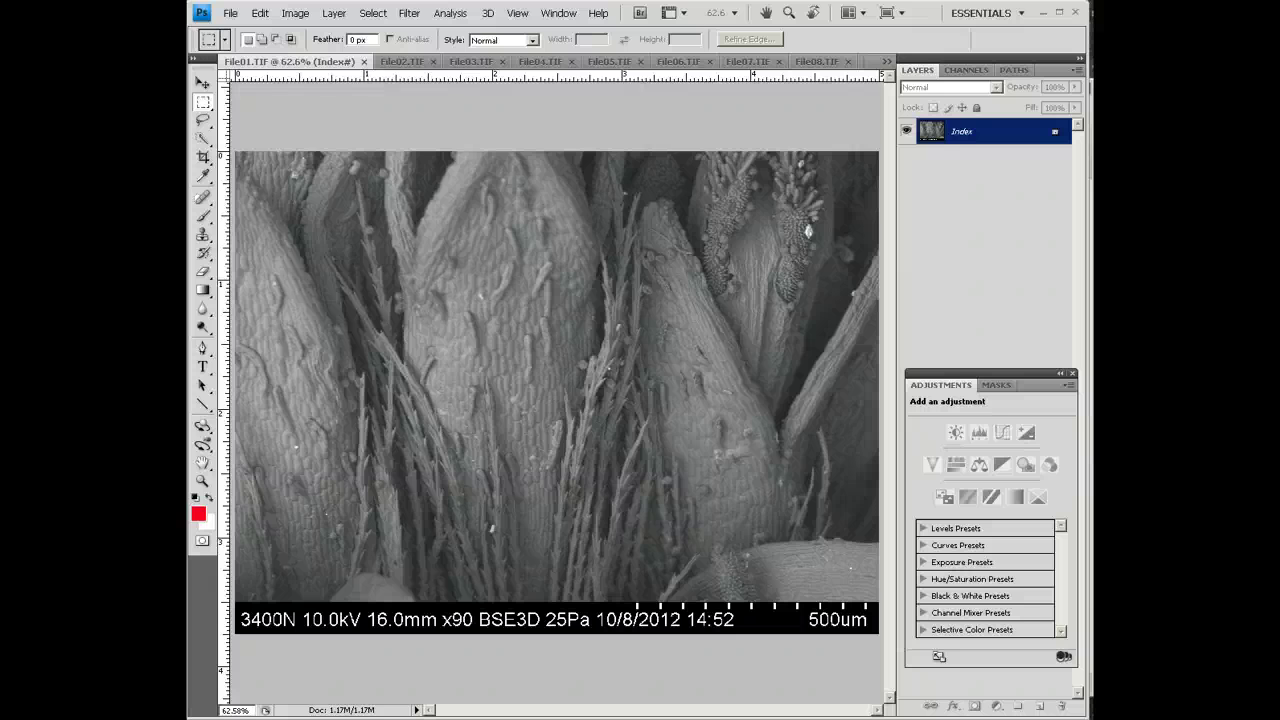
# Step: Open Logo for Blog Images.jpg from the Desktop's Logos folder, then list all open documents
pyautogui.click(329, 130)
pyautogui.click(231, 13)
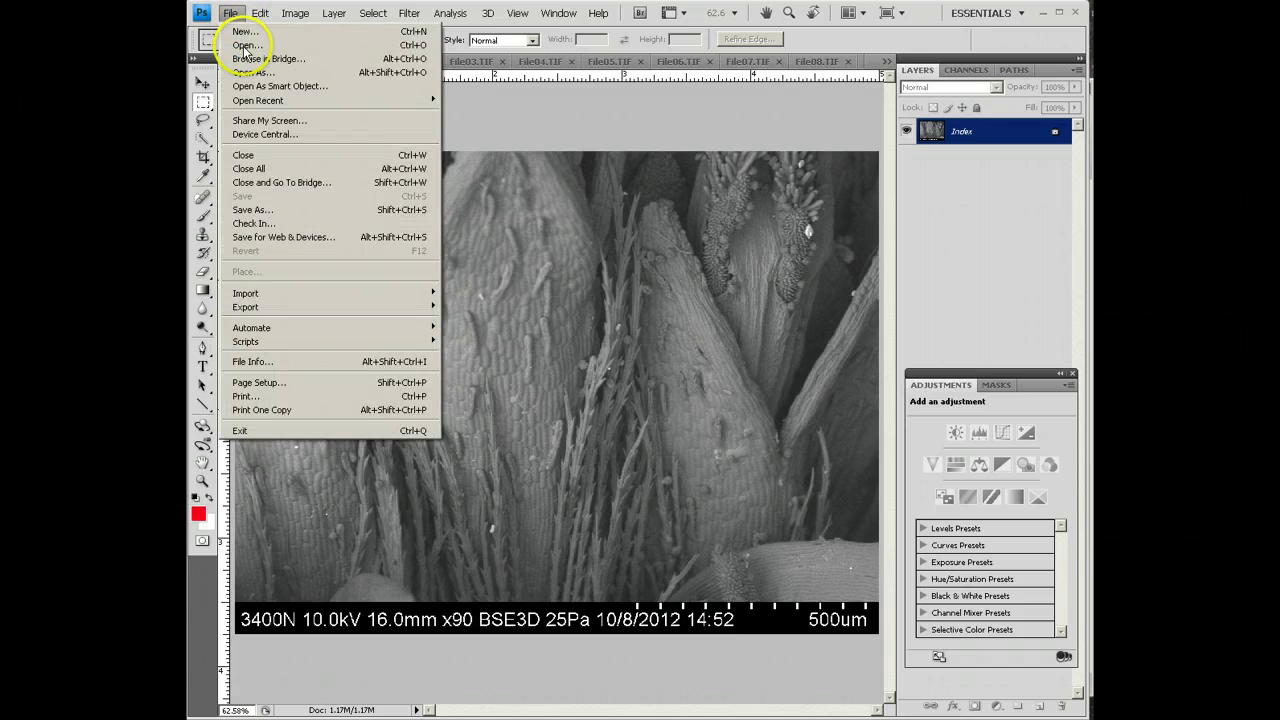
pyautogui.click(246, 45)
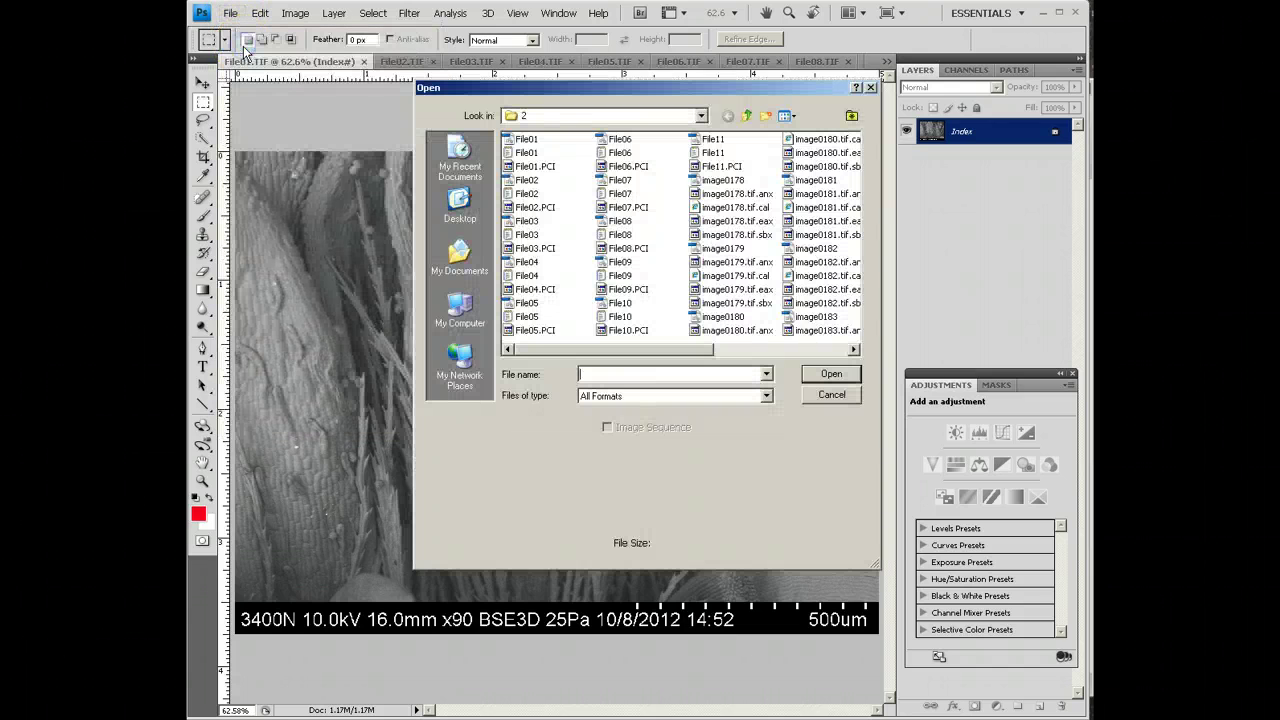
pyautogui.click(462, 205)
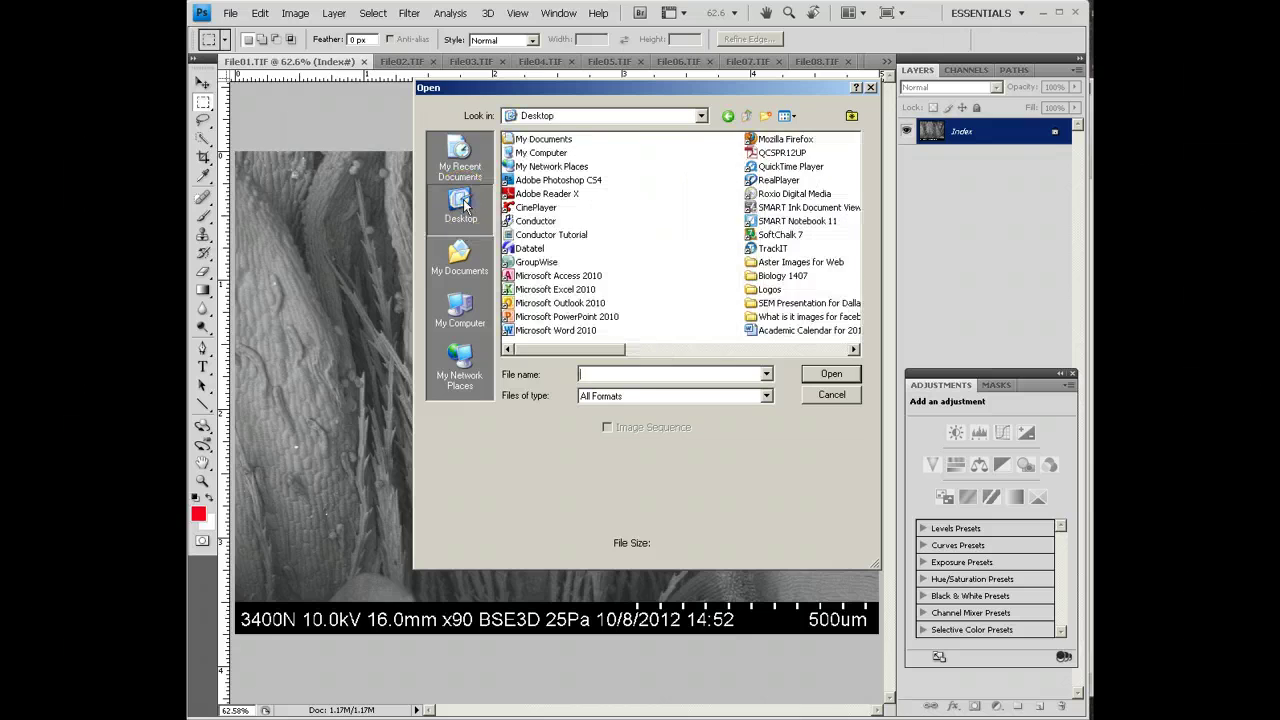
pyautogui.doubleClick(765, 289)
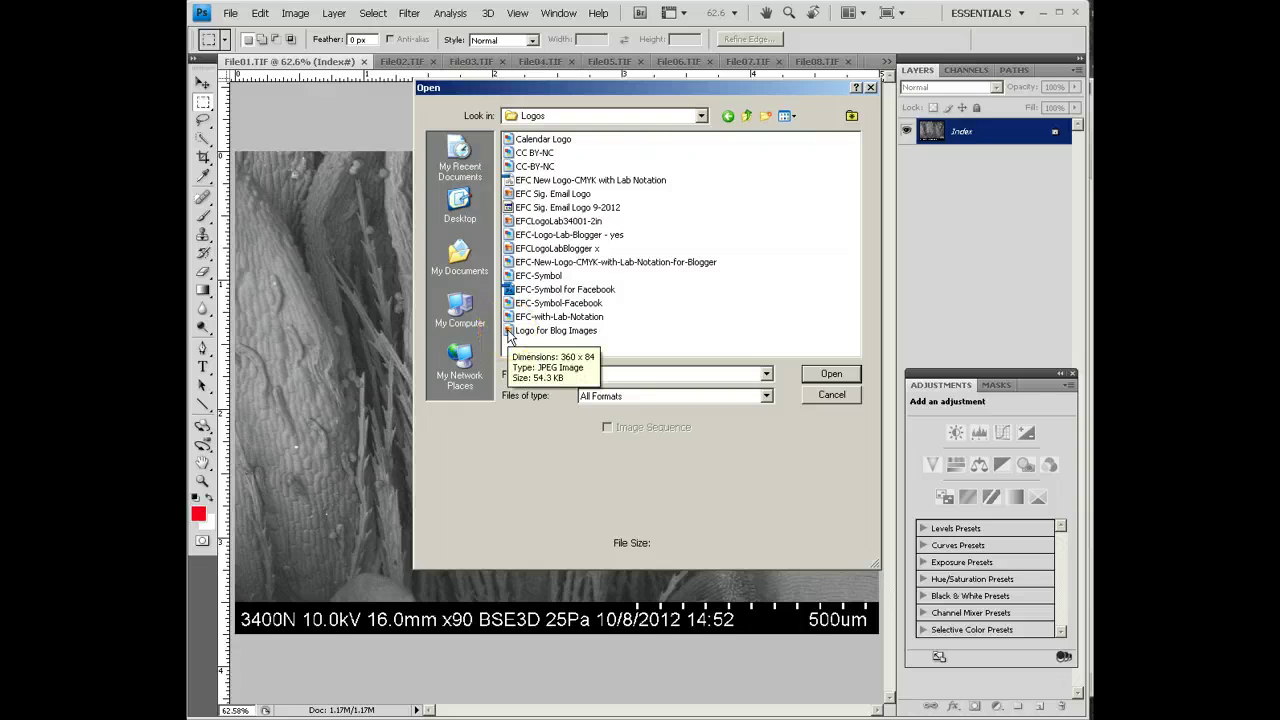
pyautogui.doubleClick(508, 331)
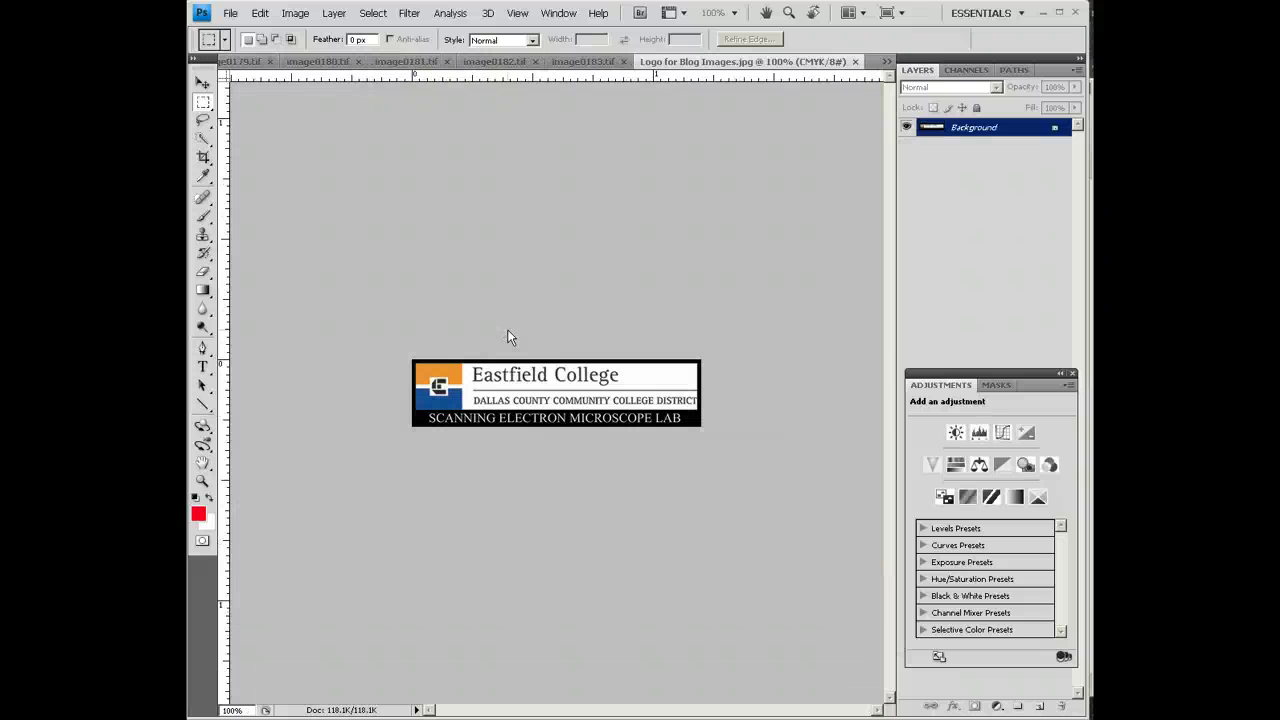
pyautogui.click(886, 62)
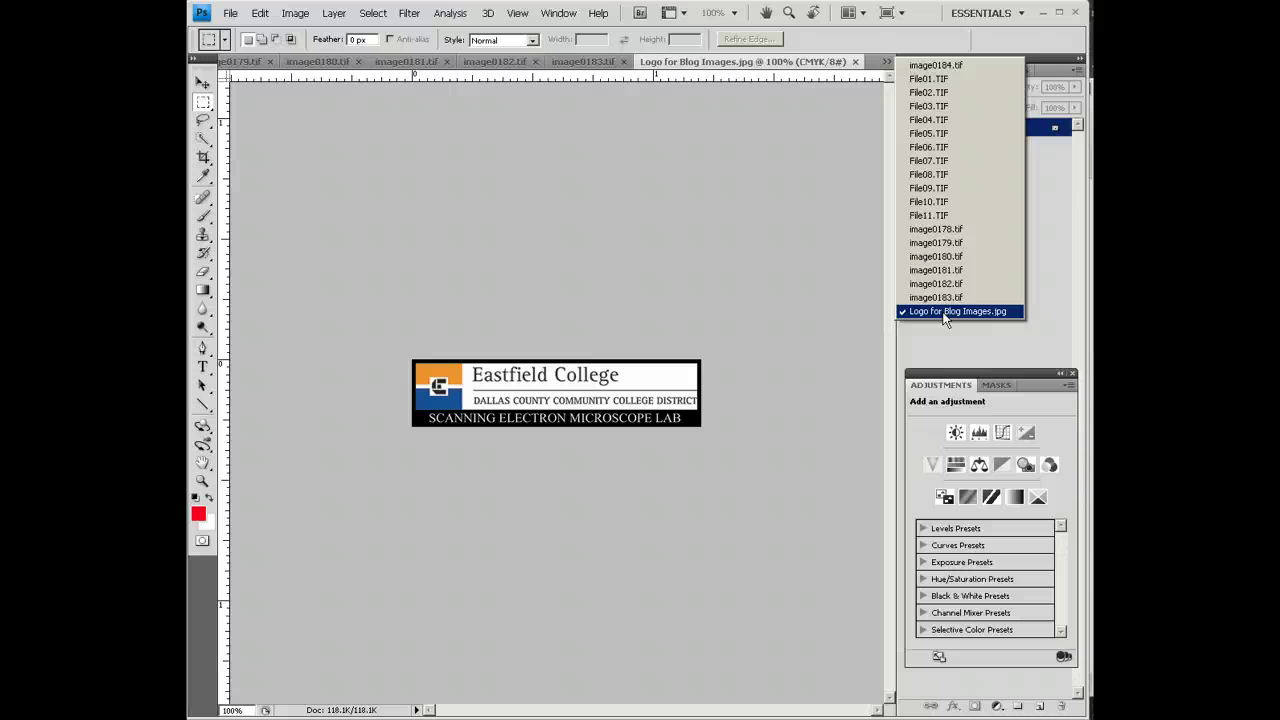
# Step: Dismiss the open-documents list and make File01.TIF the active document
pyautogui.press('Escape')
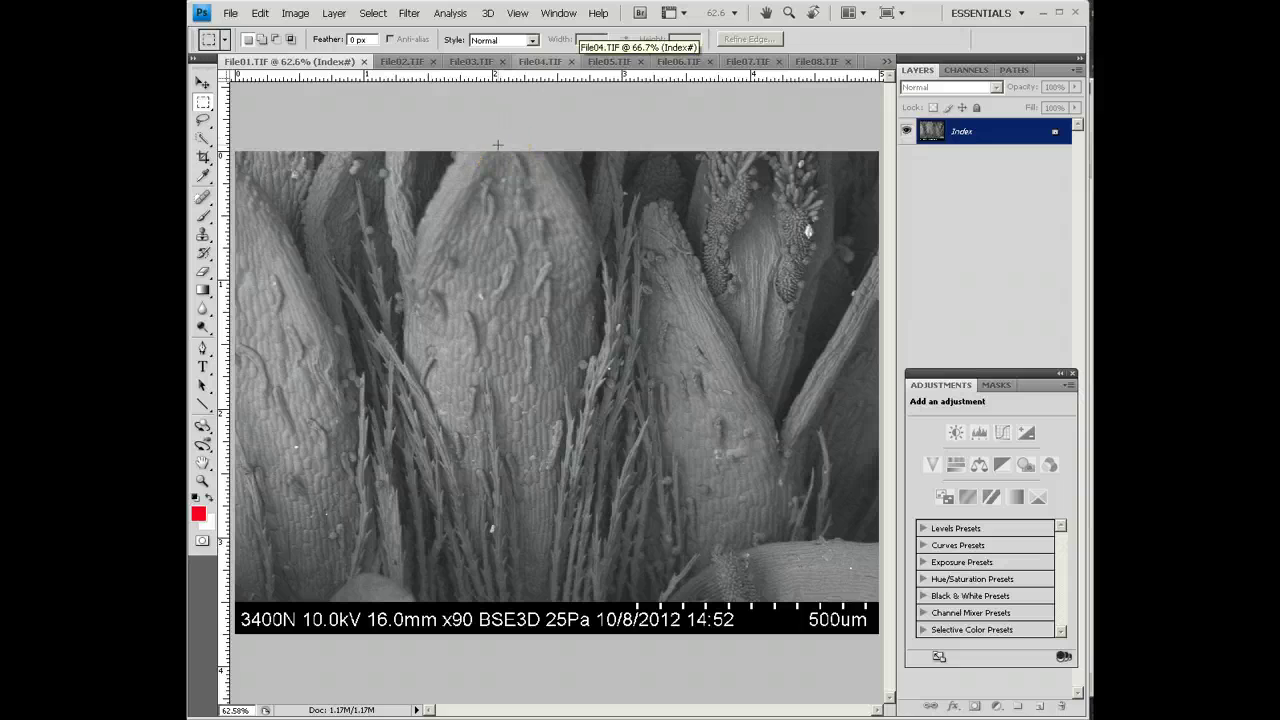
pyautogui.click(400, 108)
# Step: Change File01.TIF's mode from Indexed Color to RGB Color
pyautogui.click(432, 112)
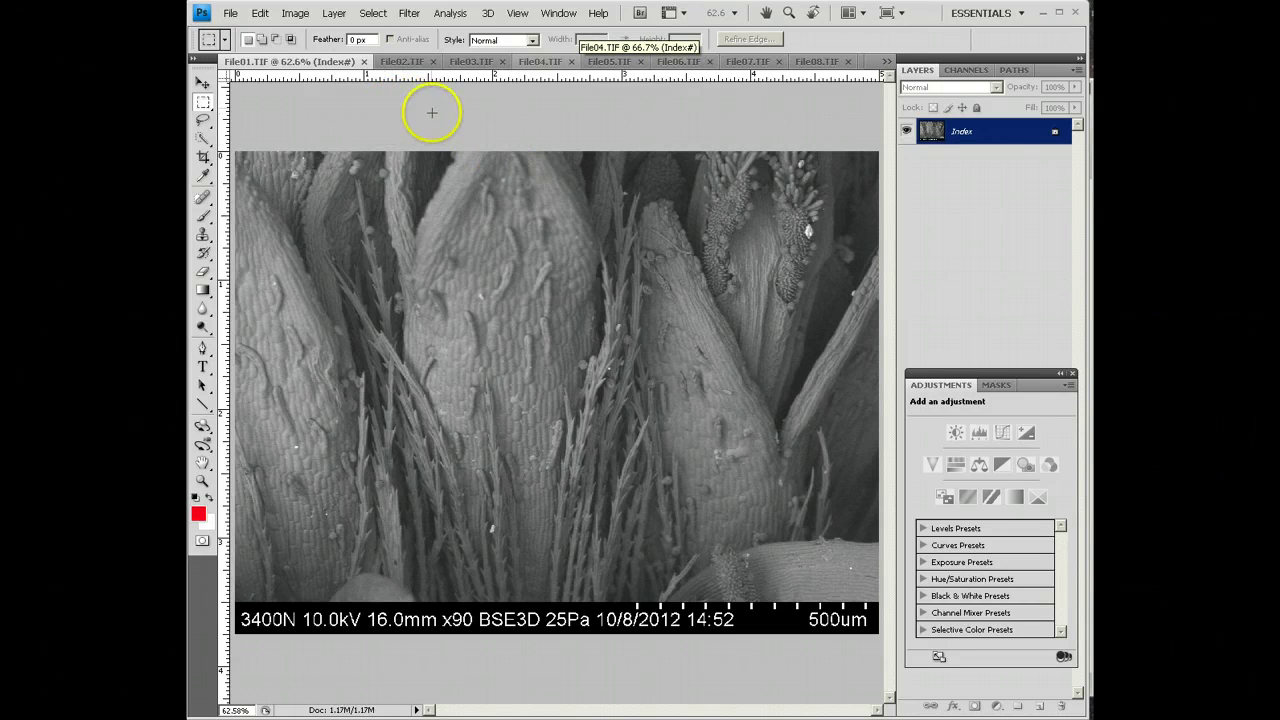
pyautogui.click(295, 13)
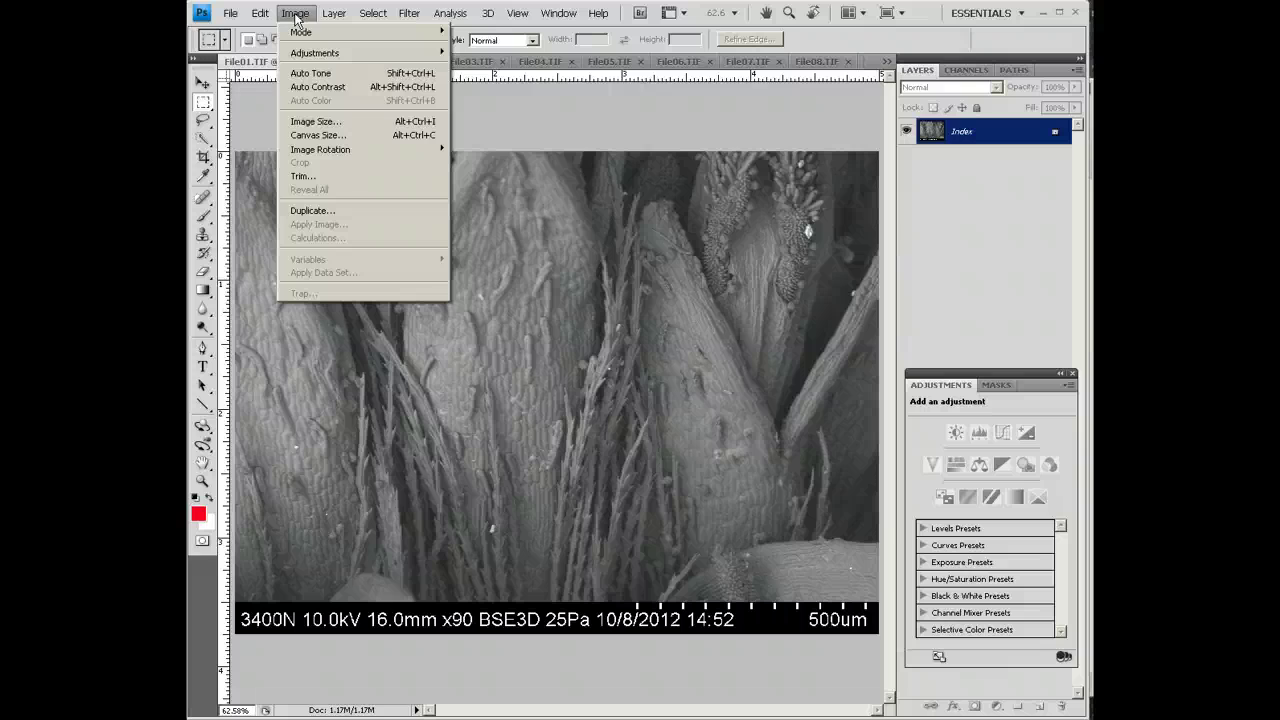
pyautogui.click(300, 32)
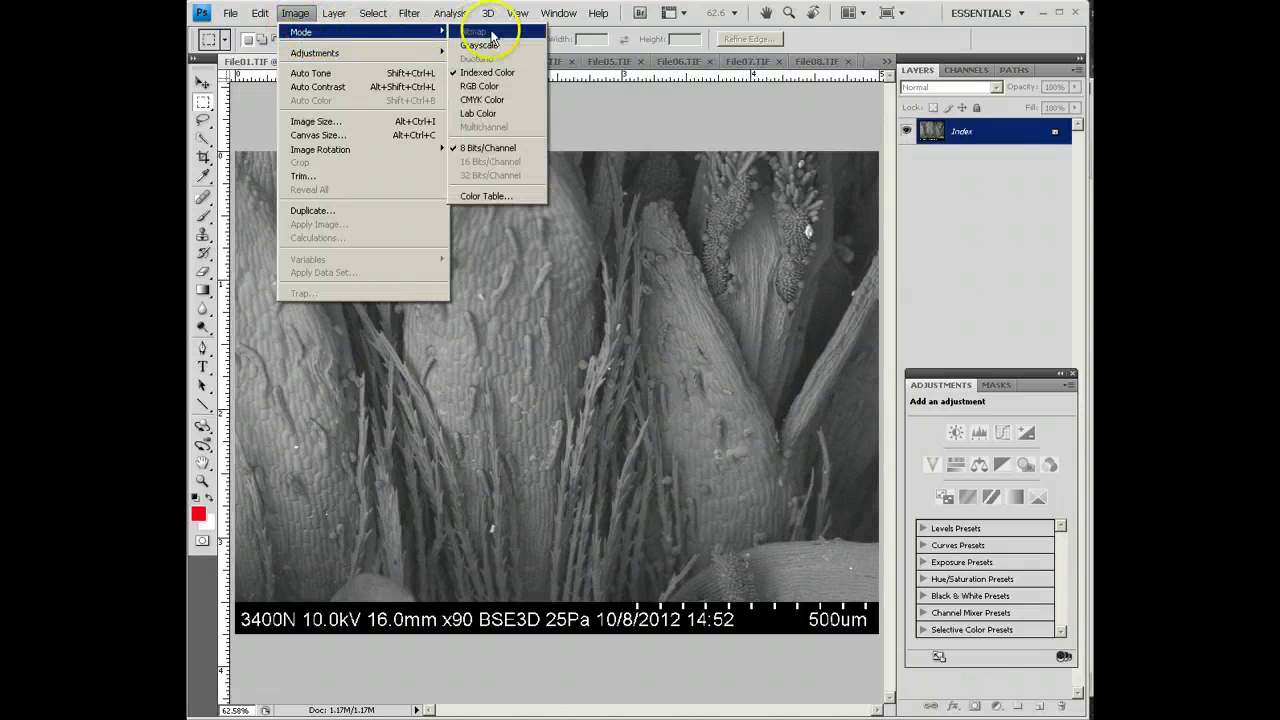
pyautogui.click(501, 90)
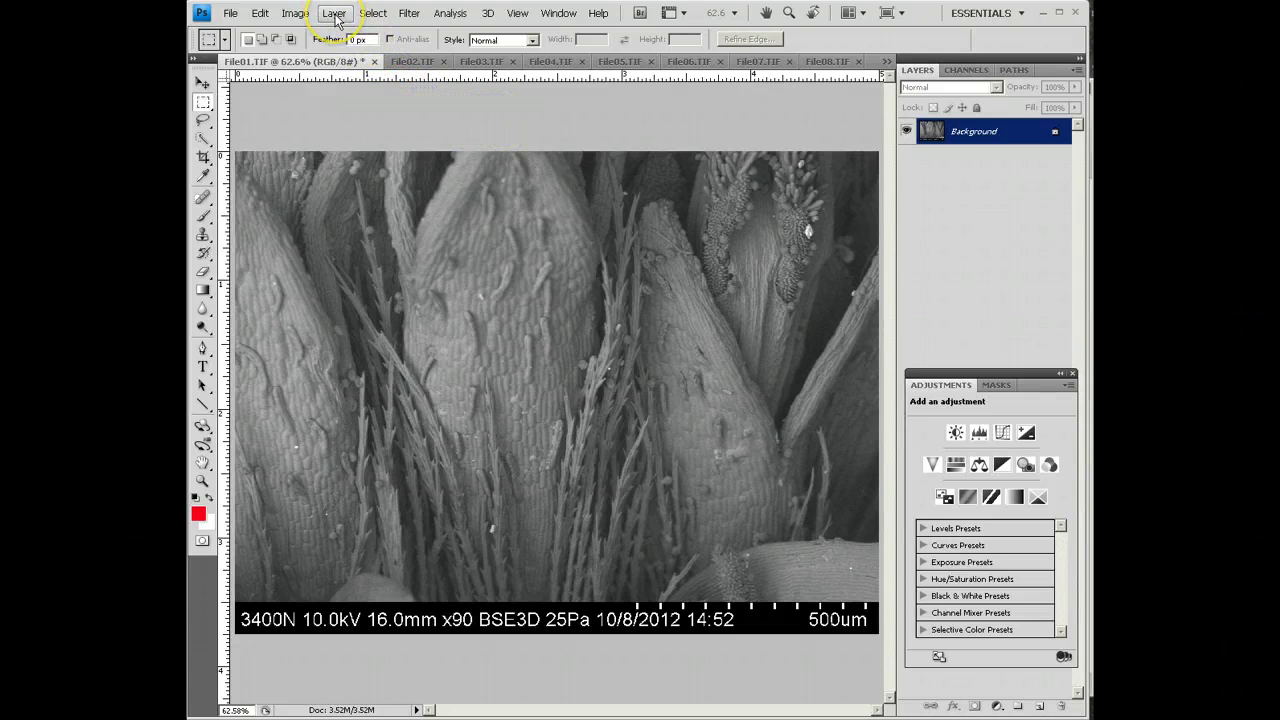
# Step: Add a Brightness/Contrast 1 adjustment layer at default settings above Background
pyautogui.click(335, 14)
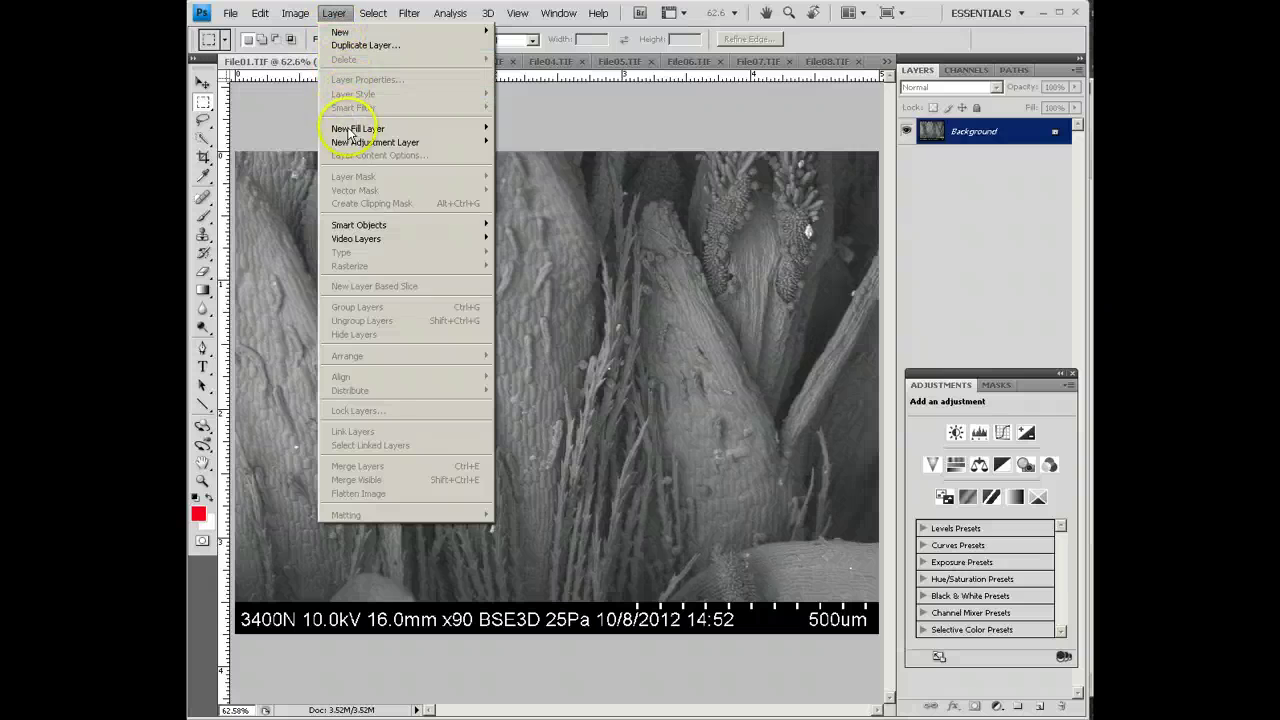
pyautogui.moveTo(349, 147)
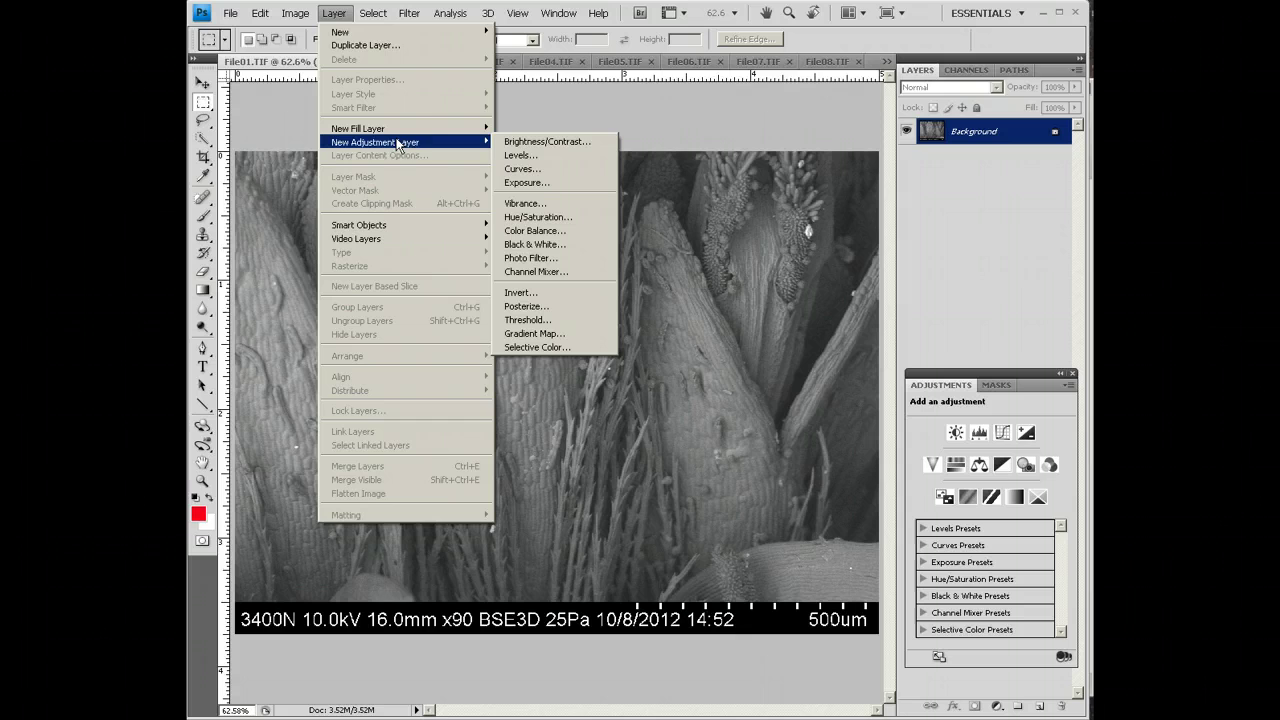
pyautogui.click(445, 145)
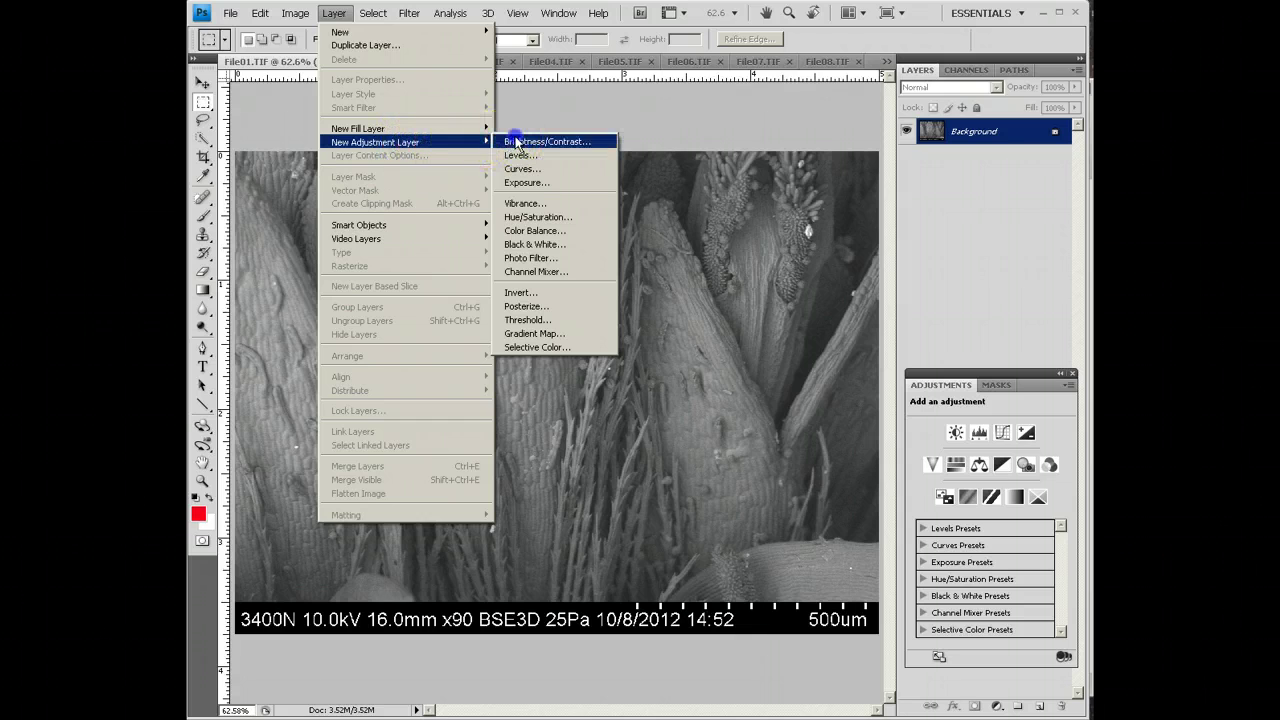
pyautogui.click(516, 143)
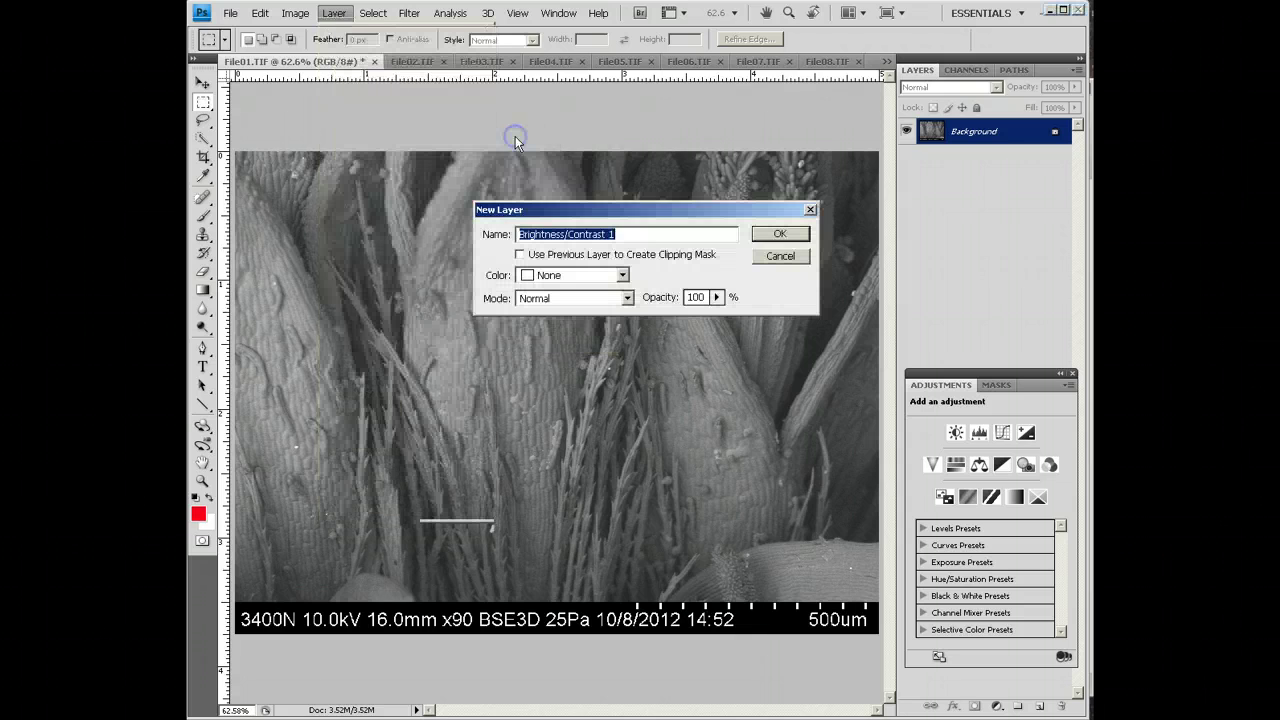
pyautogui.click(774, 234)
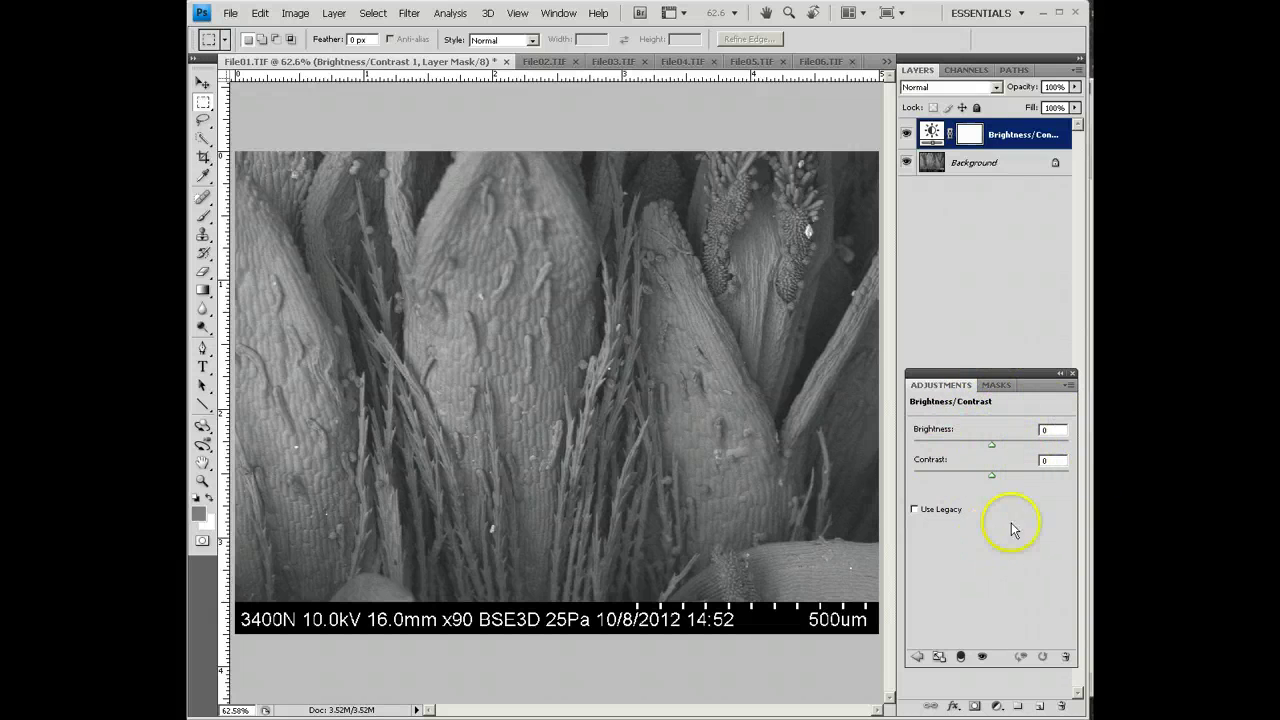
# Step: Set the Brightness/Contrast 1 adjustment to Brightness 9 and Contrast 16
pyautogui.moveTo(993, 445)
pyautogui.mouseDown()
pyautogui.moveTo(1057, 444)
pyautogui.moveTo(903, 449)
pyautogui.moveTo(989, 449)
pyautogui.moveTo(993, 482)
pyautogui.moveTo(1004, 477)
pyautogui.moveTo(996, 448)
pyautogui.mouseUp()
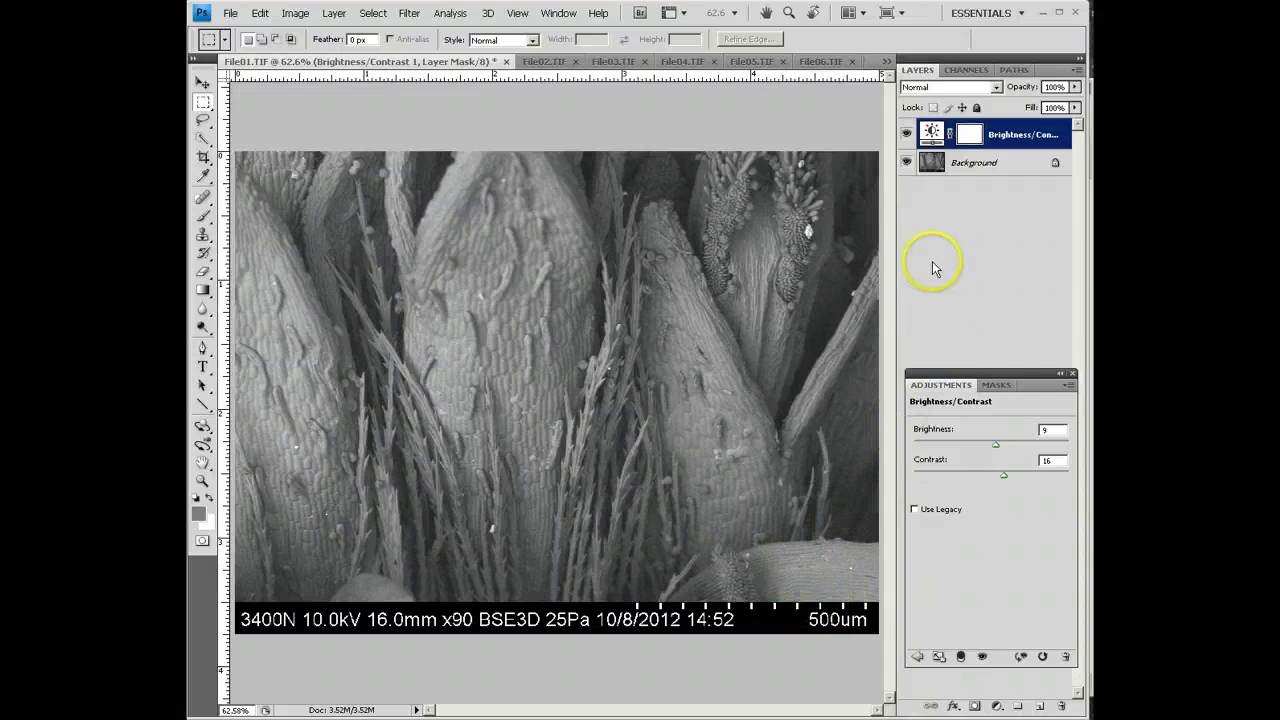
# Step: Select and copy the entire Eastfield College logo from Logo for Blog Images.jpg
pyautogui.click(886, 64)
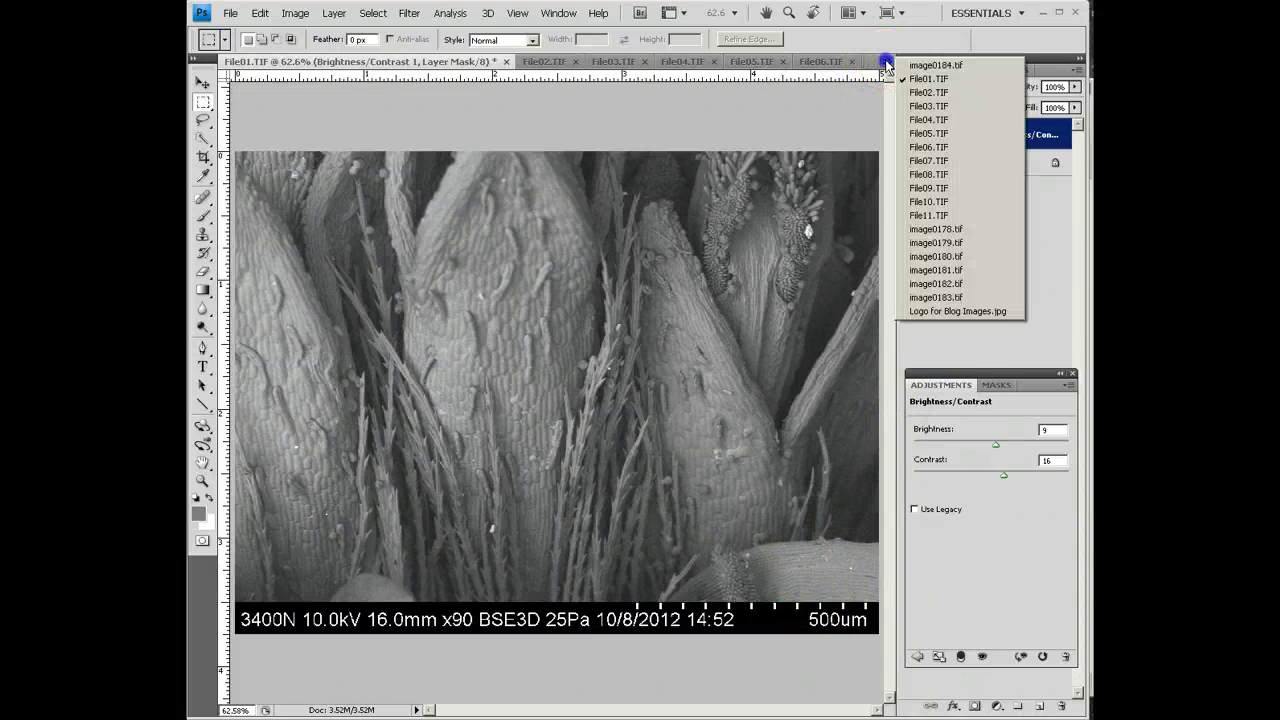
pyautogui.click(948, 312)
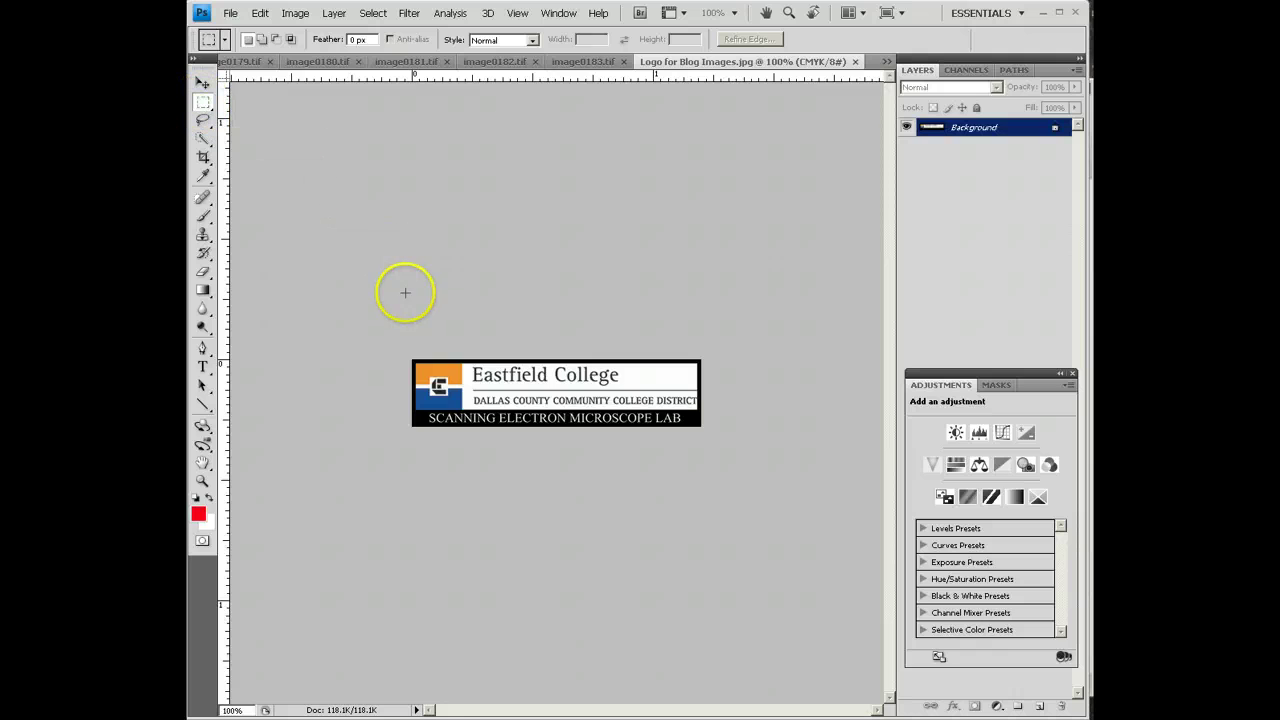
pyautogui.click(393, 341)
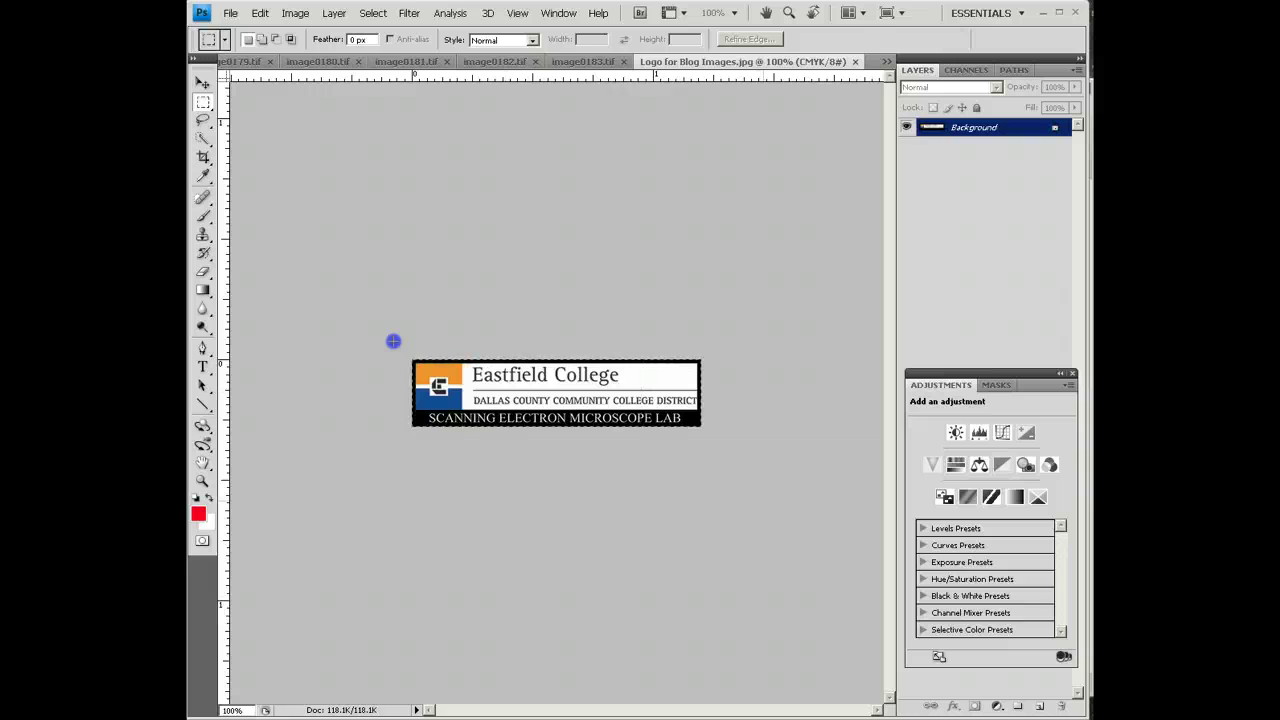
pyautogui.moveTo(393, 341); pyautogui.dragTo(763, 500)
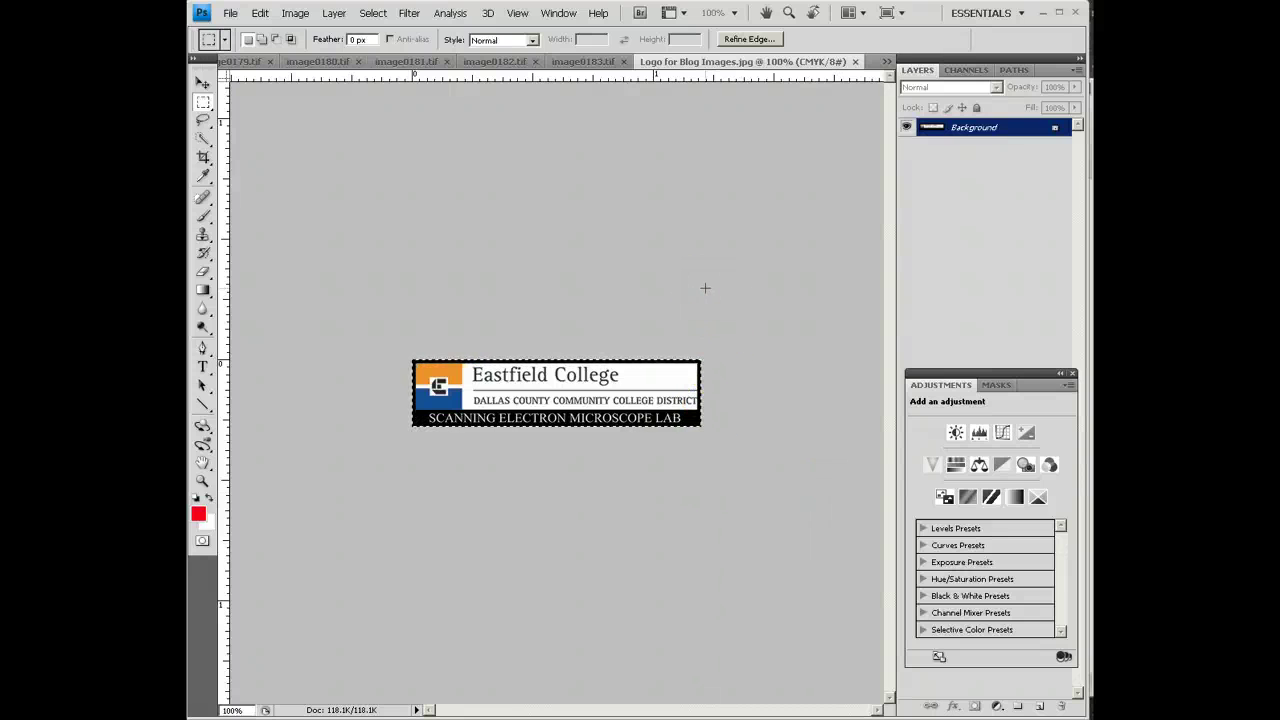
pyautogui.click(260, 13)
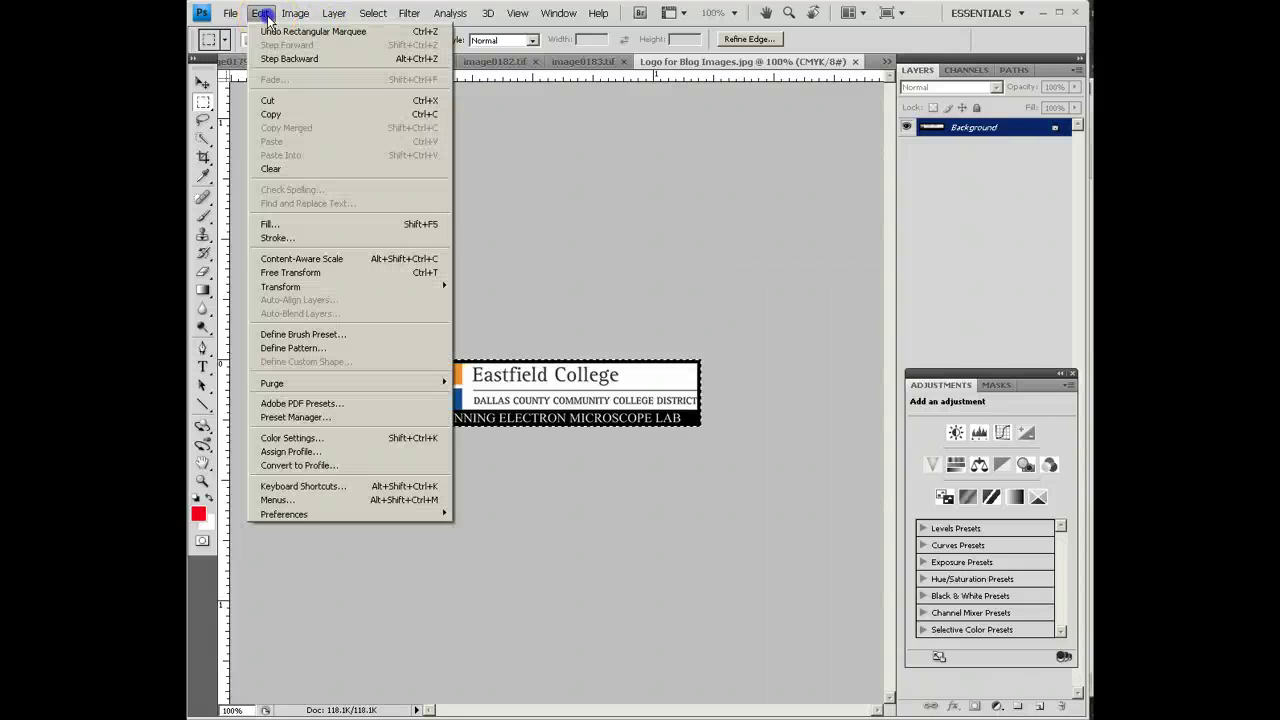
pyautogui.click(259, 13)
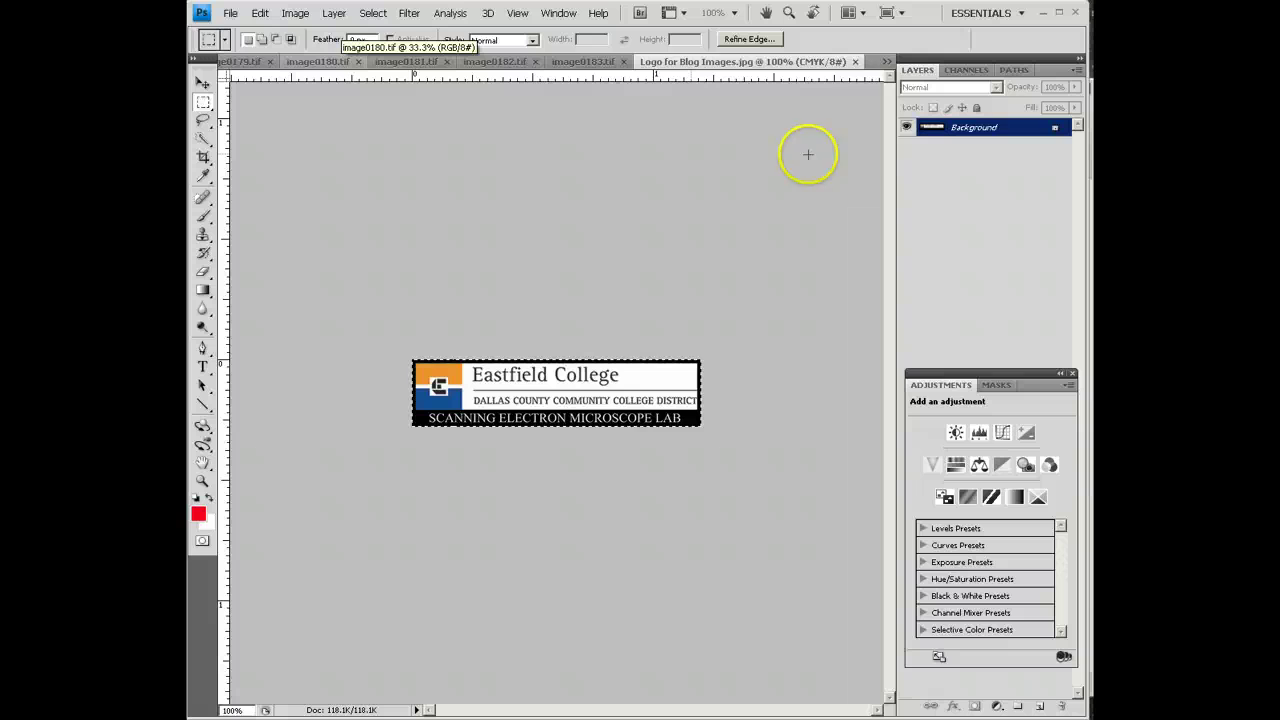
pyautogui.click(886, 63)
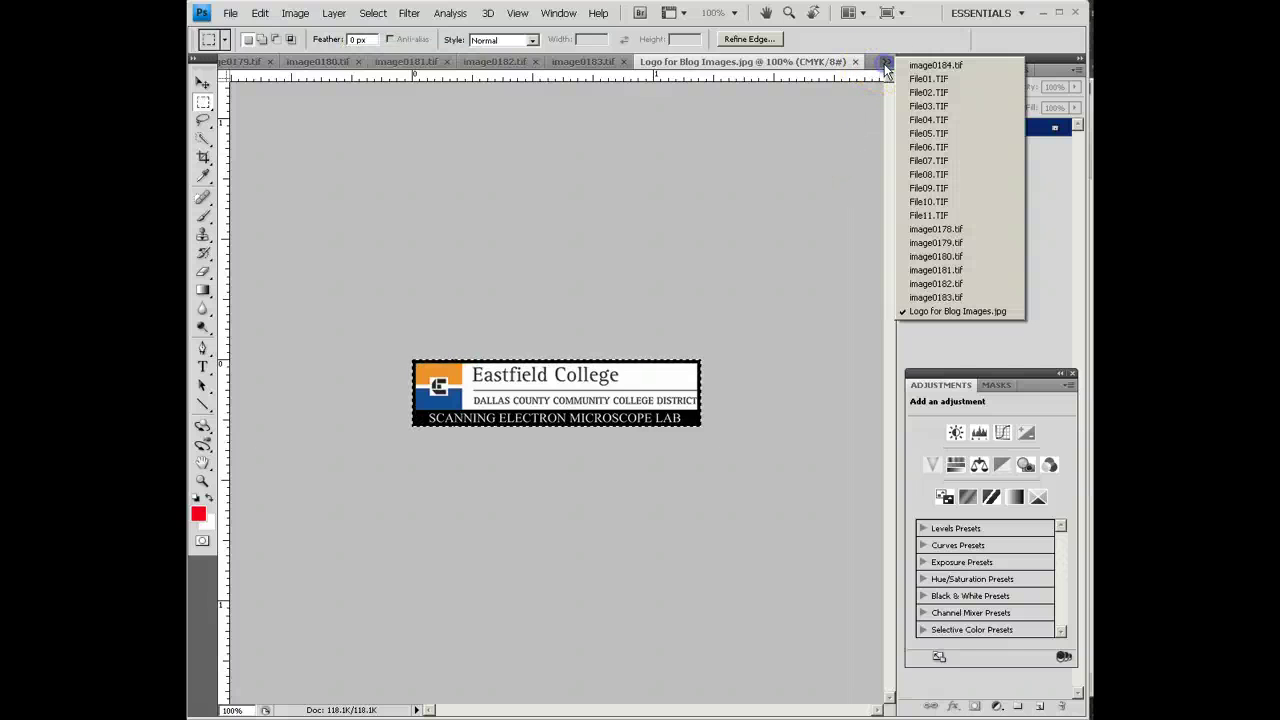
# Step: Paste the copied logo into File01.TIF as a new layer
pyautogui.click(937, 82)
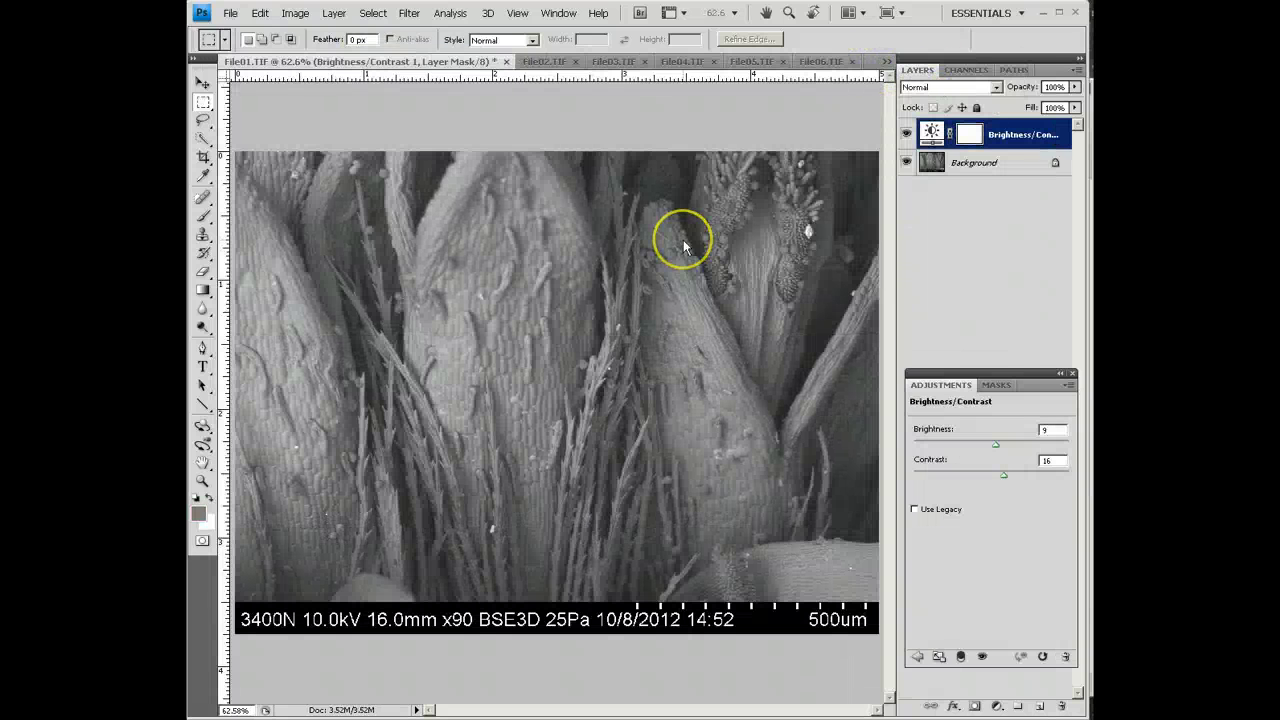
pyautogui.hotkey('ctrl', 'v')
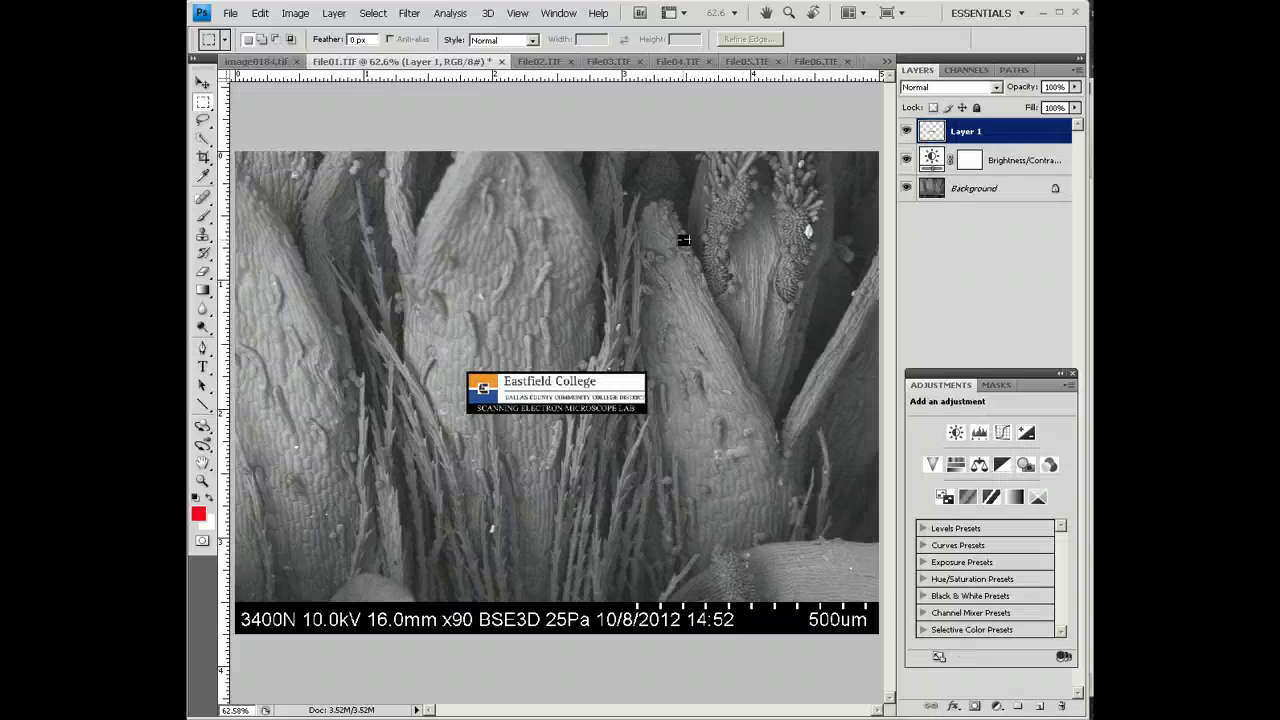
pyautogui.click(686, 238)
# Step: Move the logo layer to the bottom-left corner just above the data bar
pyautogui.click(207, 88)
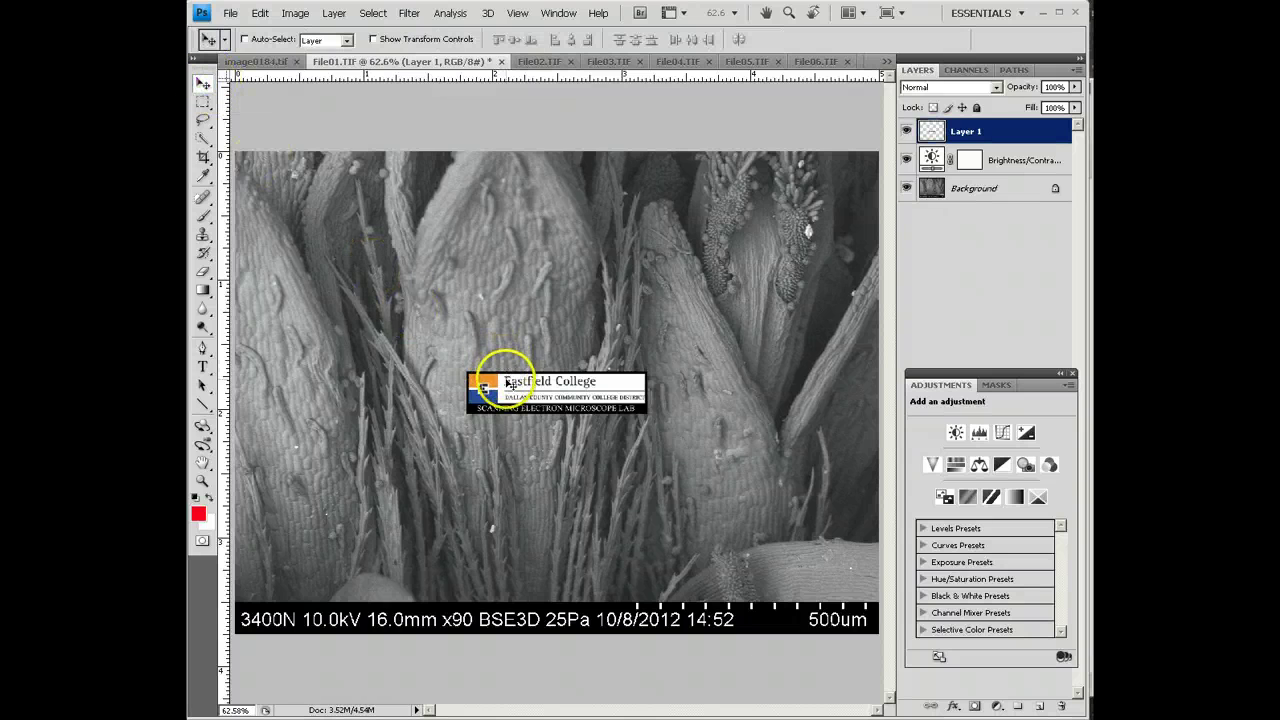
pyautogui.moveTo(510, 385); pyautogui.dragTo(279, 570)
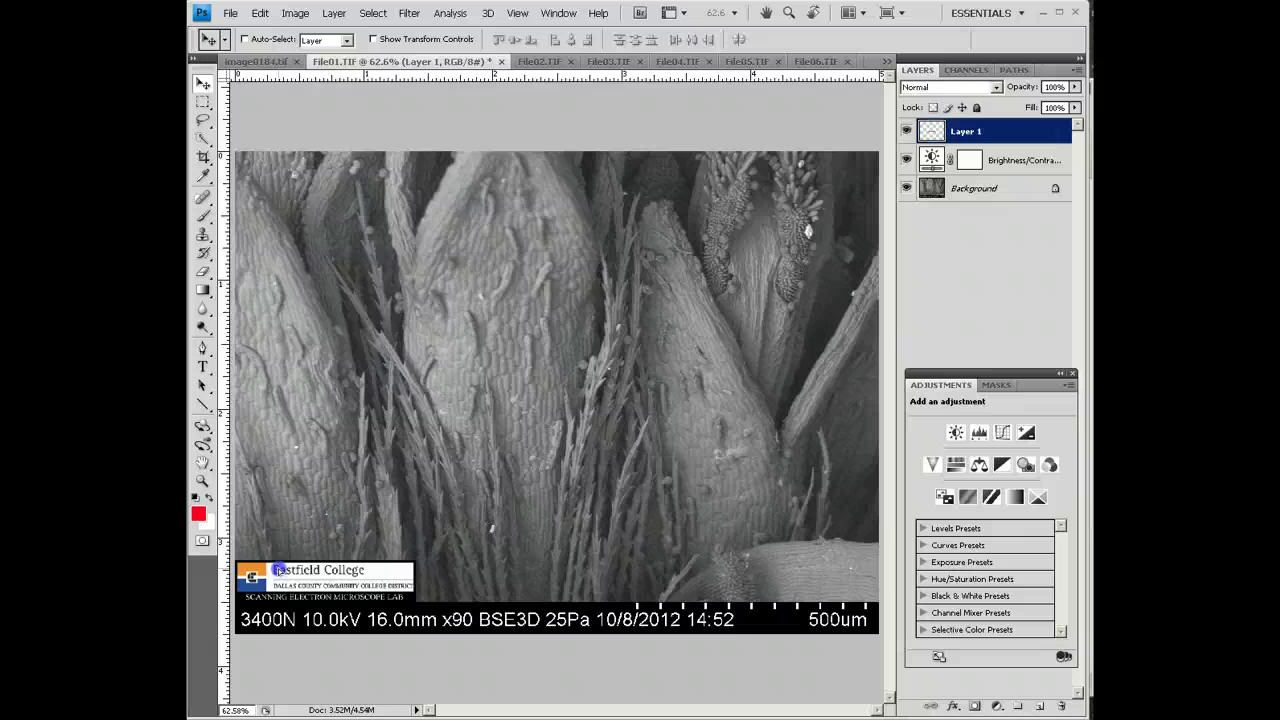
pyautogui.moveTo(279, 570); pyautogui.dragTo(735, 571)
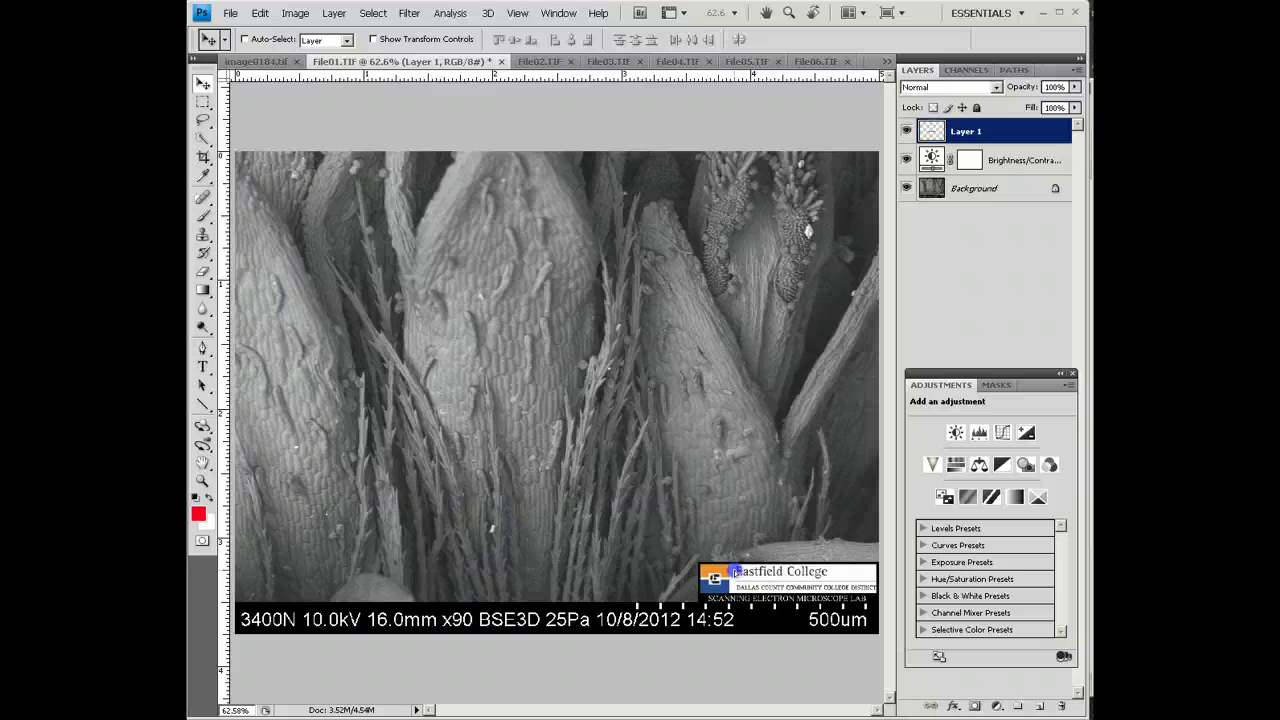
pyautogui.moveTo(735, 571); pyautogui.dragTo(276, 572)
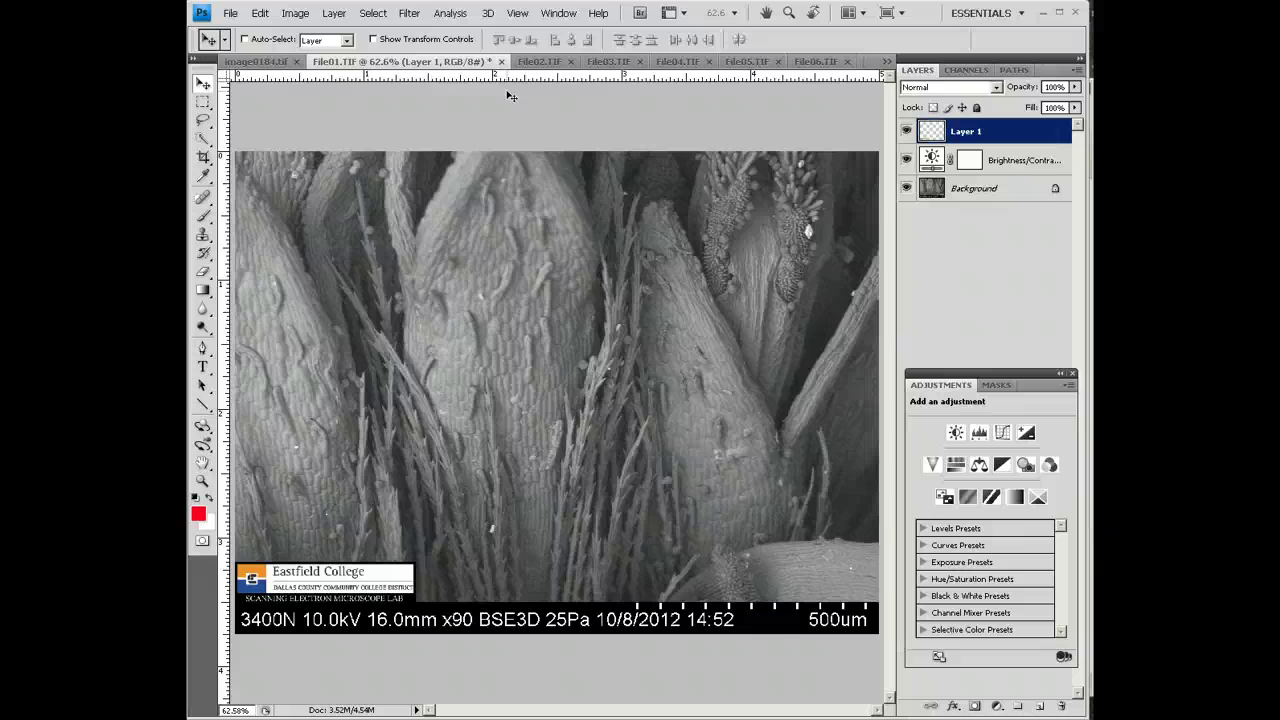
# Step: Export File01.TIF via Save for Web & Devices, keeping the 256-colour GIF settings
pyautogui.click(231, 14)
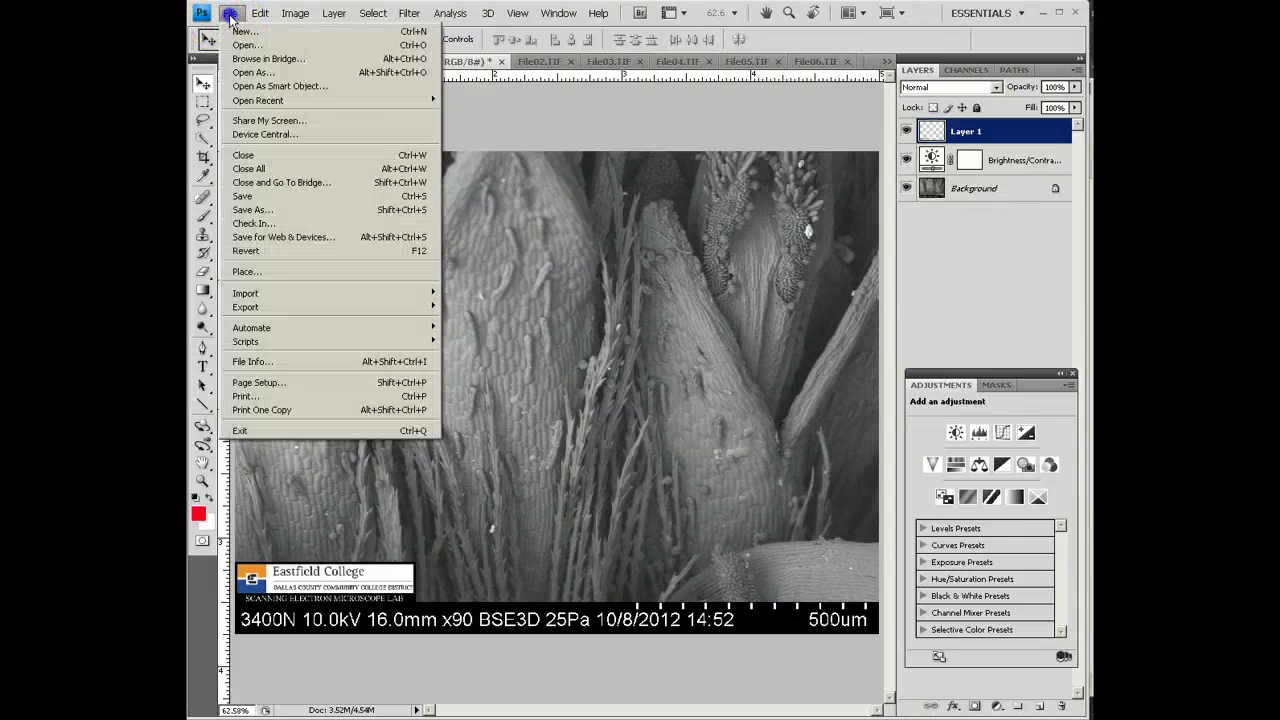
pyautogui.click(257, 238)
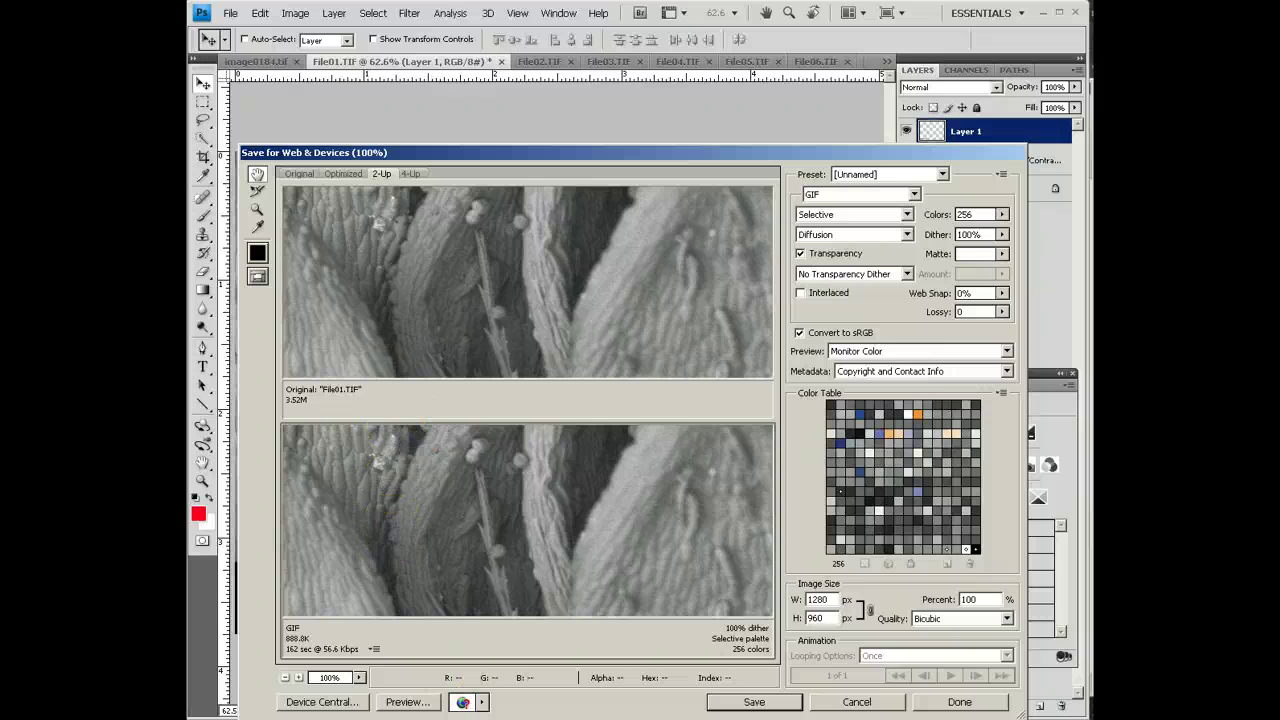
pyautogui.click(752, 701)
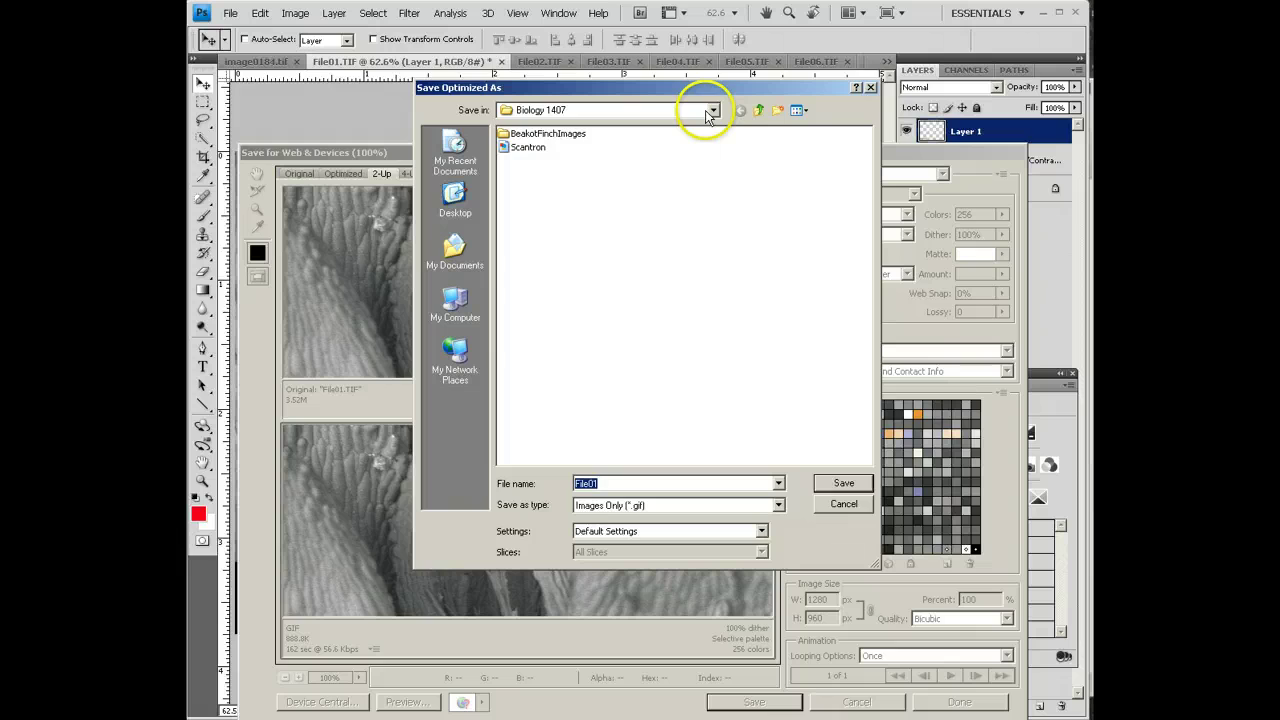
# Step: Save the GIF as File01 in S: drive's Aster 9-27-12\Aster for the Blog folder
pyautogui.click(713, 111)
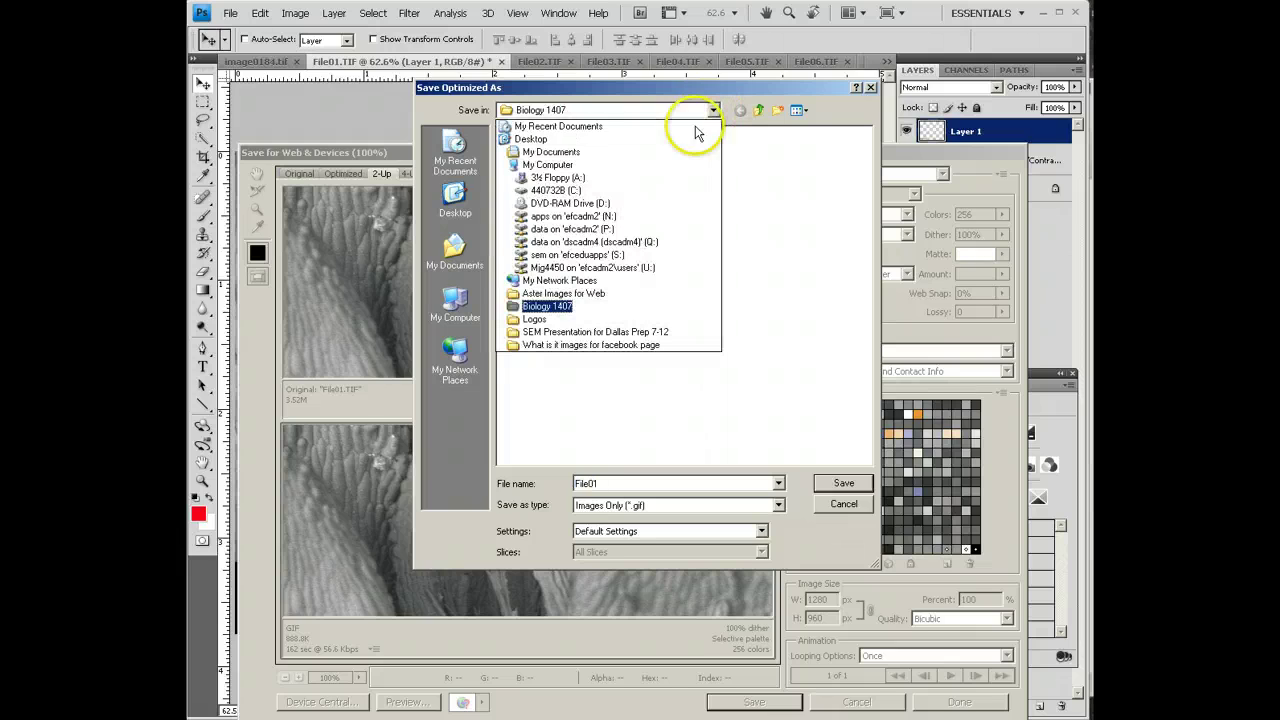
pyautogui.click(613, 256)
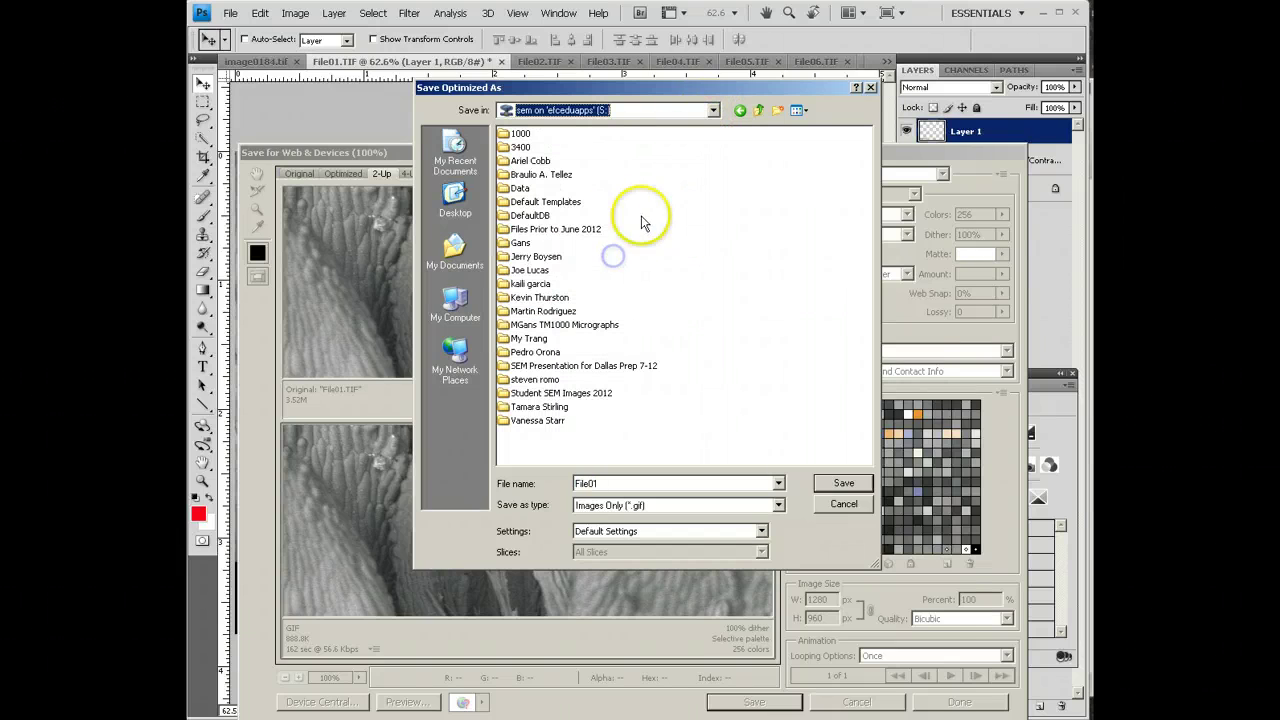
pyautogui.doubleClick(520, 243)
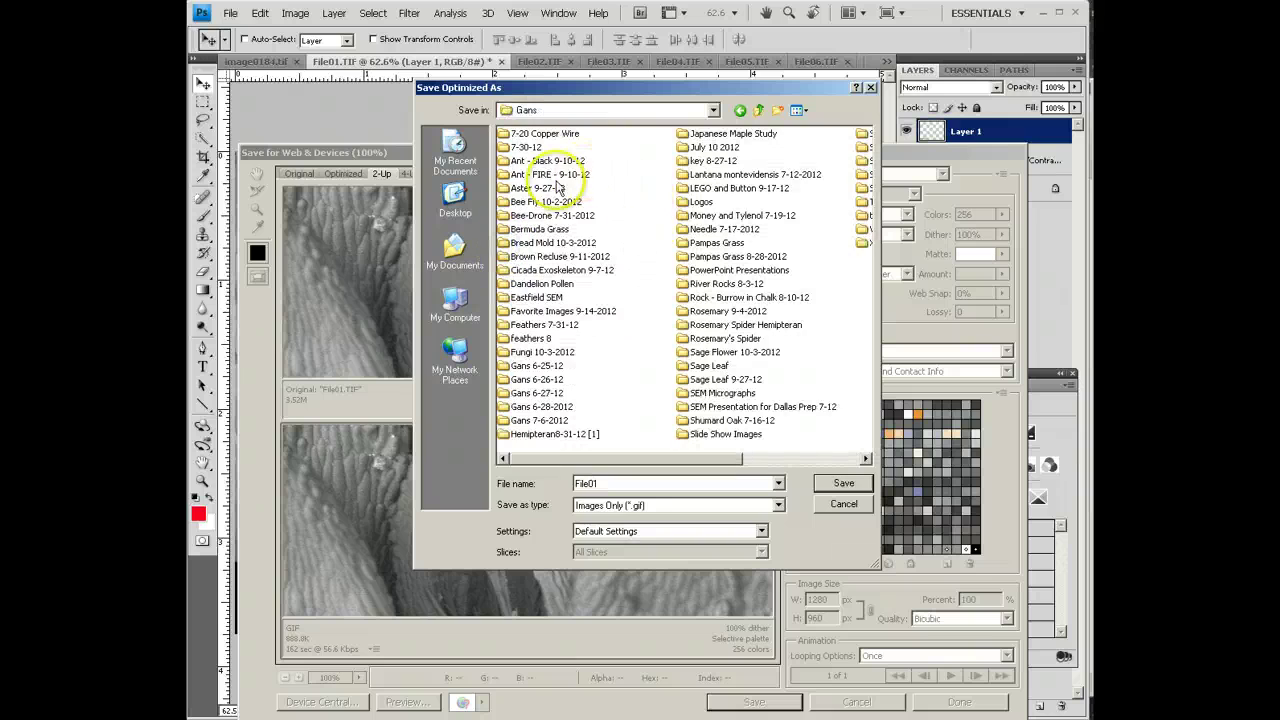
pyautogui.doubleClick(515, 188)
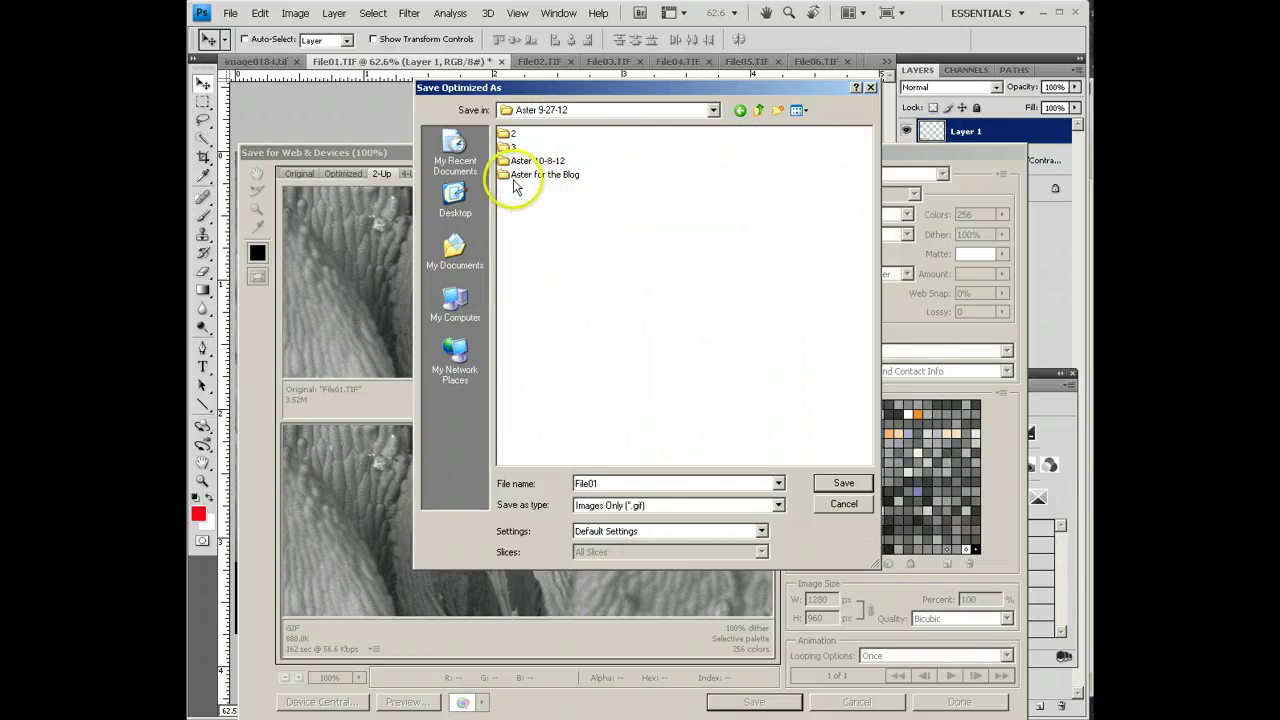
pyautogui.doubleClick(515, 176)
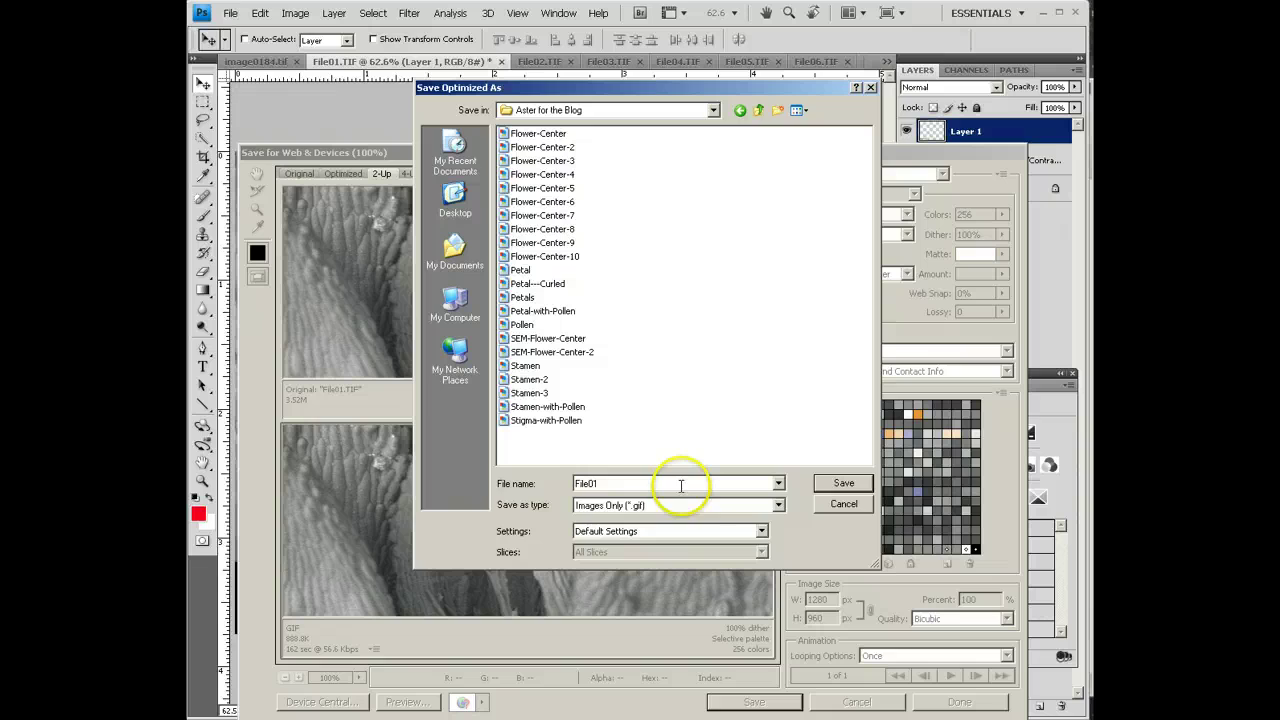
pyautogui.doubleClick(644, 485)
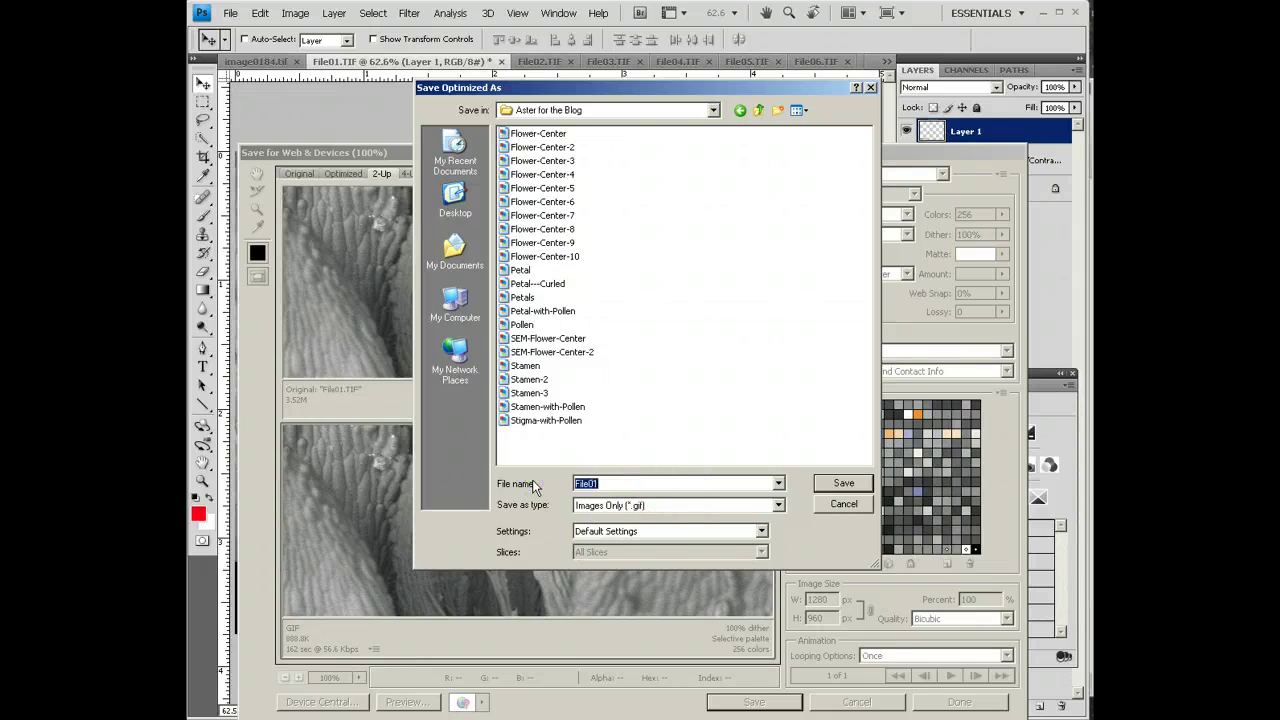
pyautogui.click(838, 484)
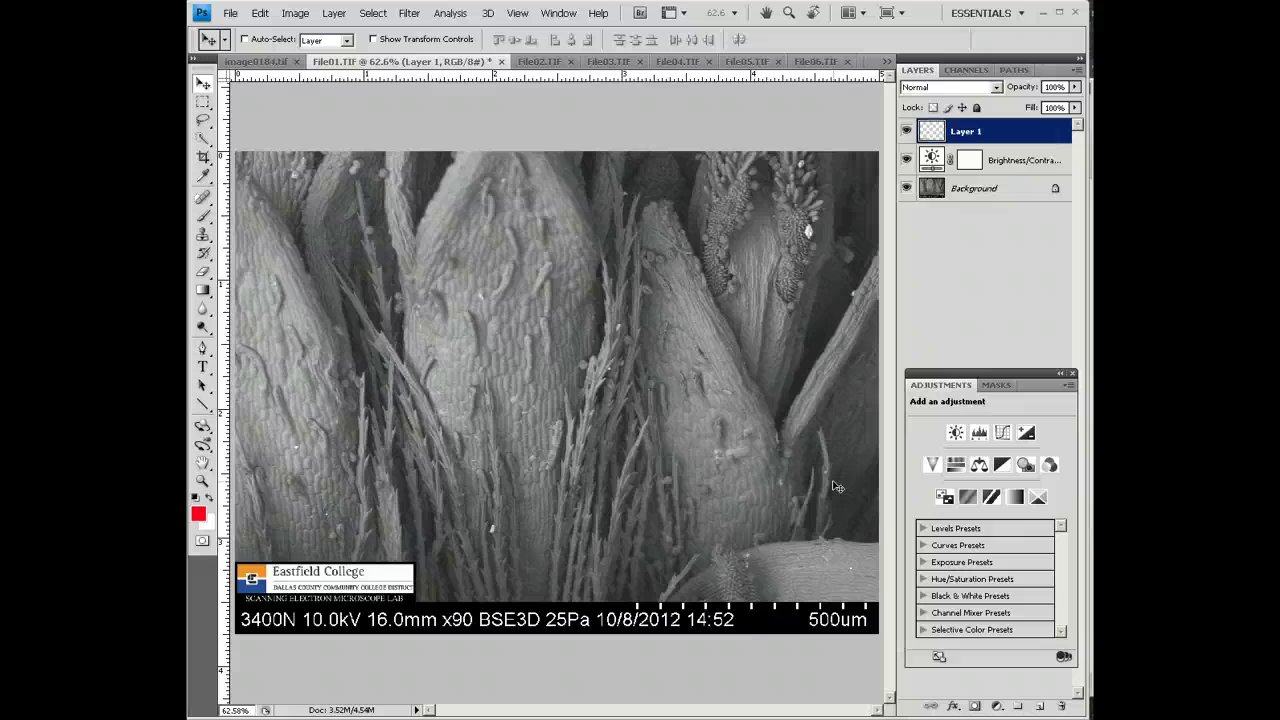
# Step: Close File01.TIF without saving changes and switch to image0183.tif
pyautogui.click(502, 62)
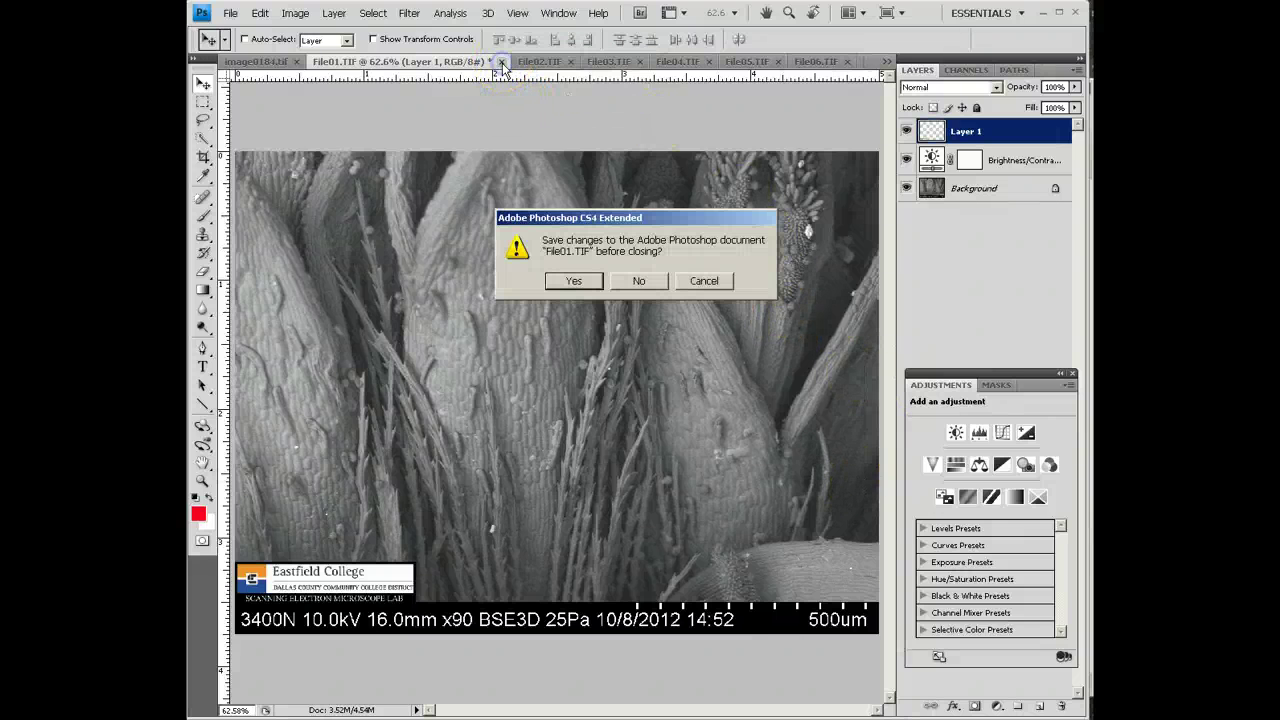
pyautogui.click(640, 283)
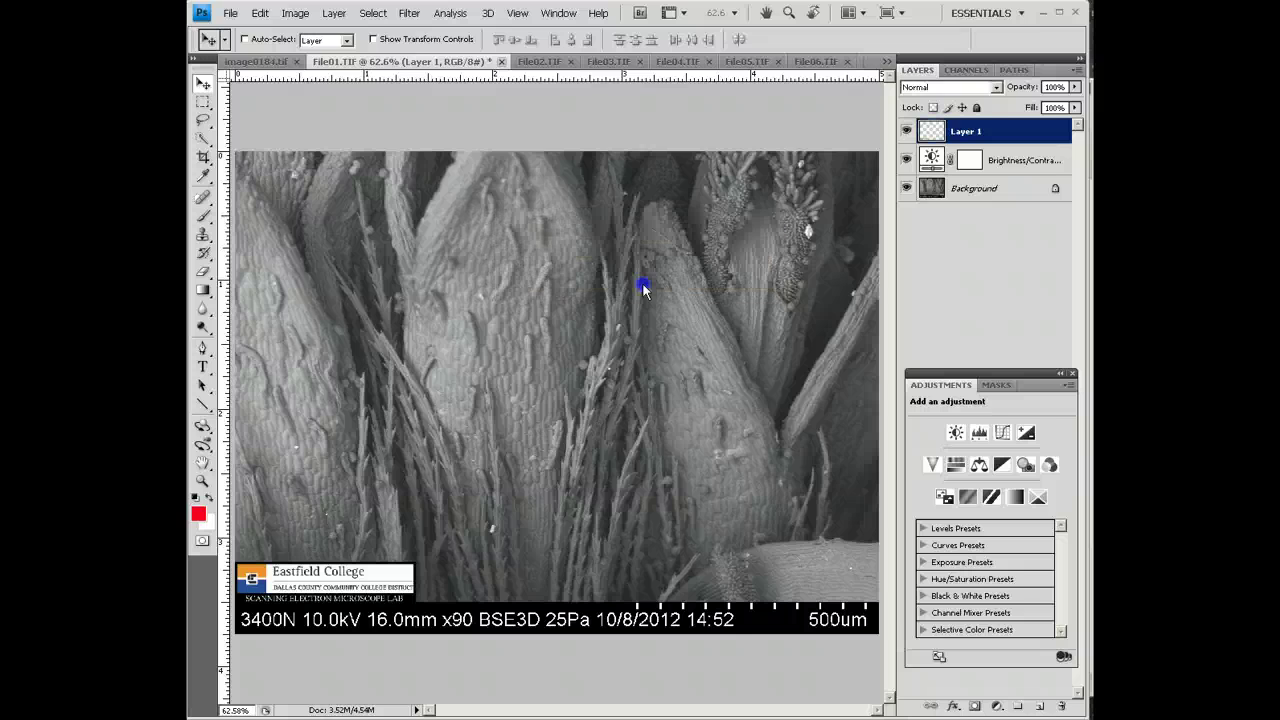
pyautogui.click(584, 62)
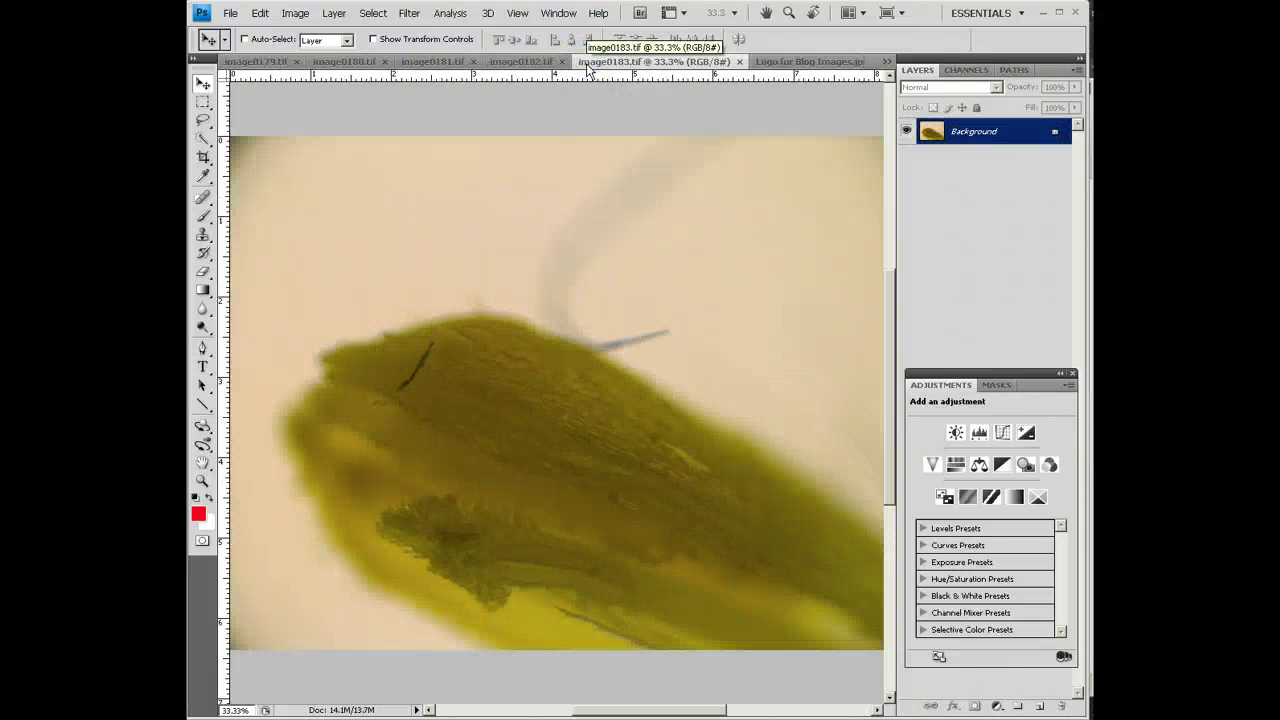
pyautogui.click(680, 171)
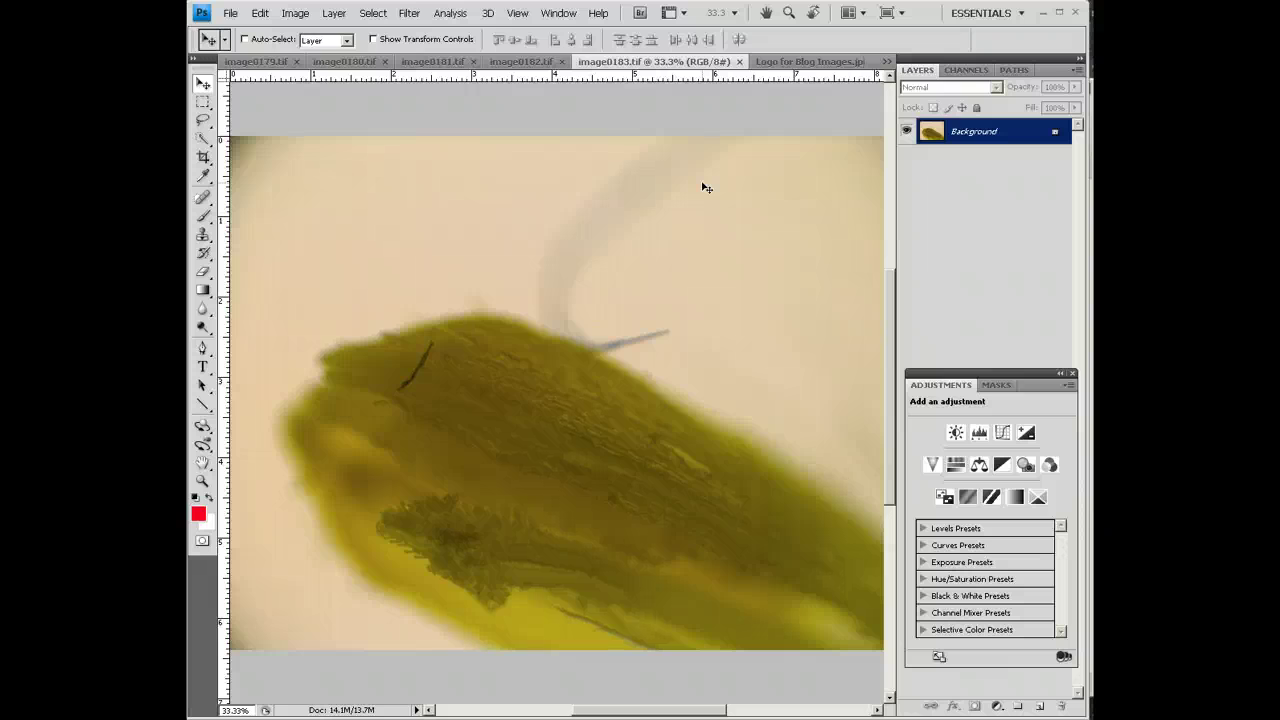
pyautogui.click(537, 61)
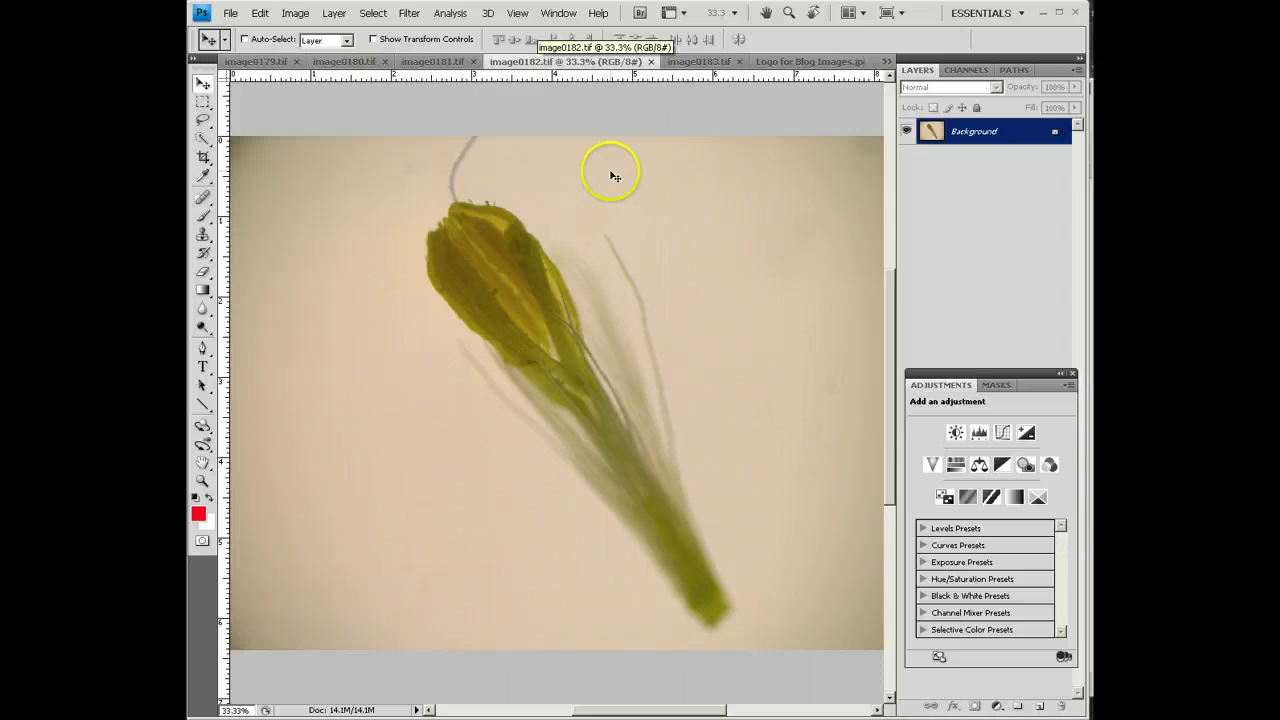
pyautogui.click(292, 13)
pyautogui.click(290, 14)
pyautogui.click(292, 13)
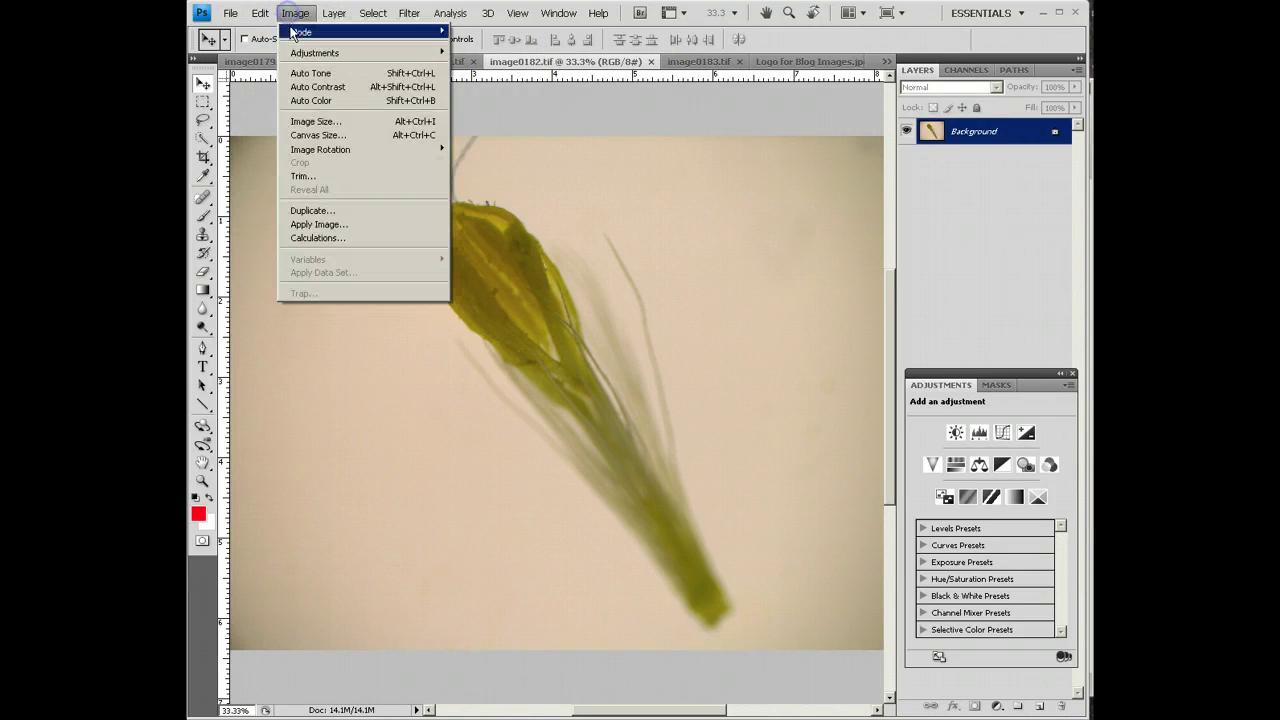
pyautogui.moveTo(410, 32)
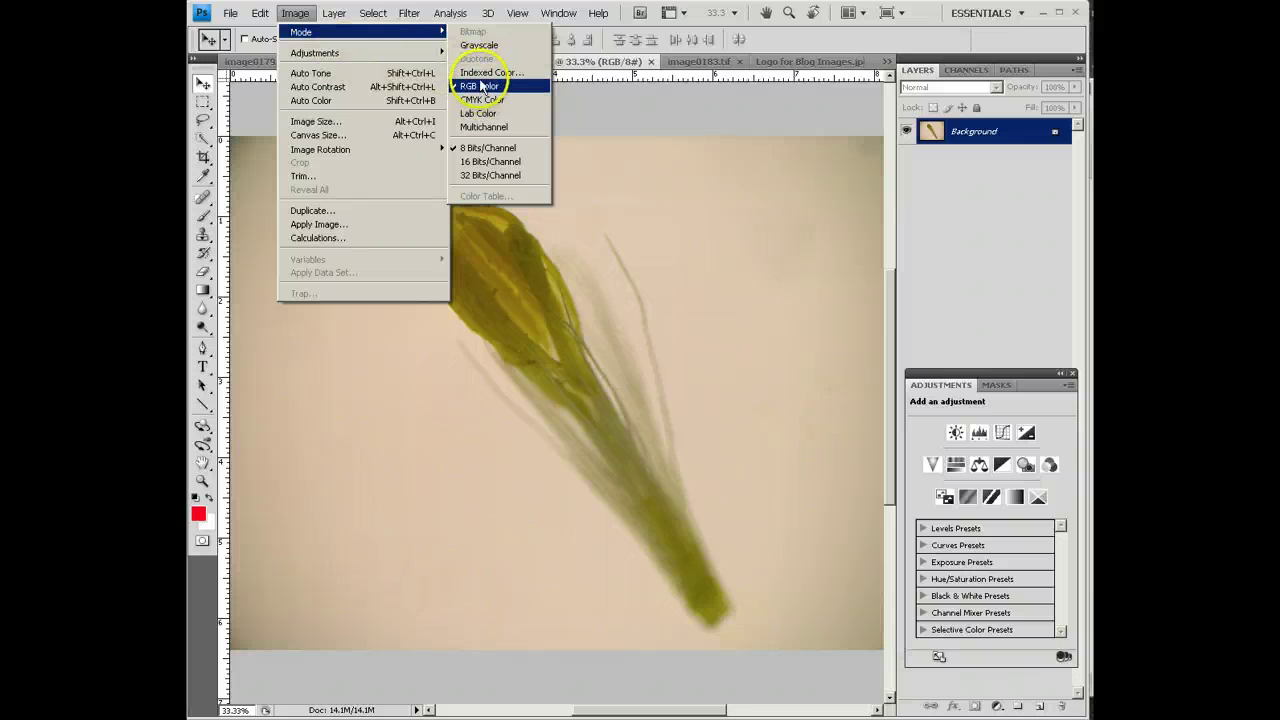
pyautogui.click(597, 128)
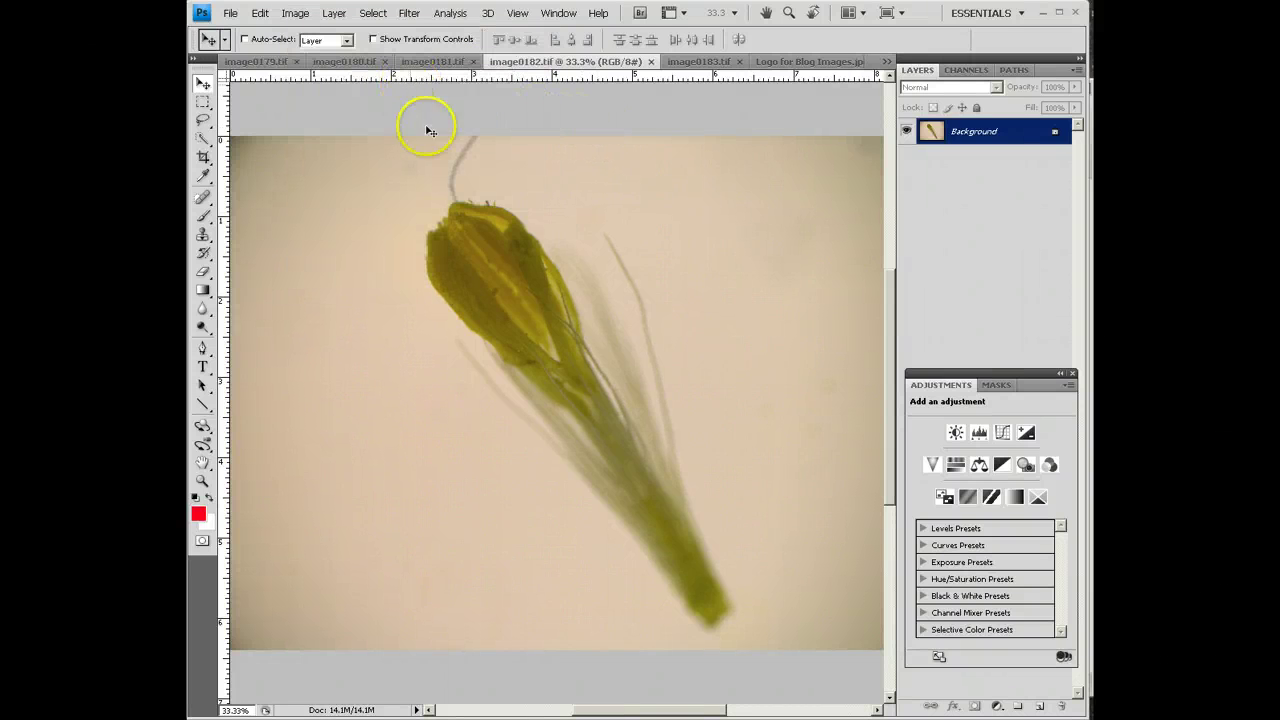
# Step: Add a Brightness/Contrast 1 adjustment layer above Background with Brightness 16 and Contrast 0
pyautogui.click(335, 13)
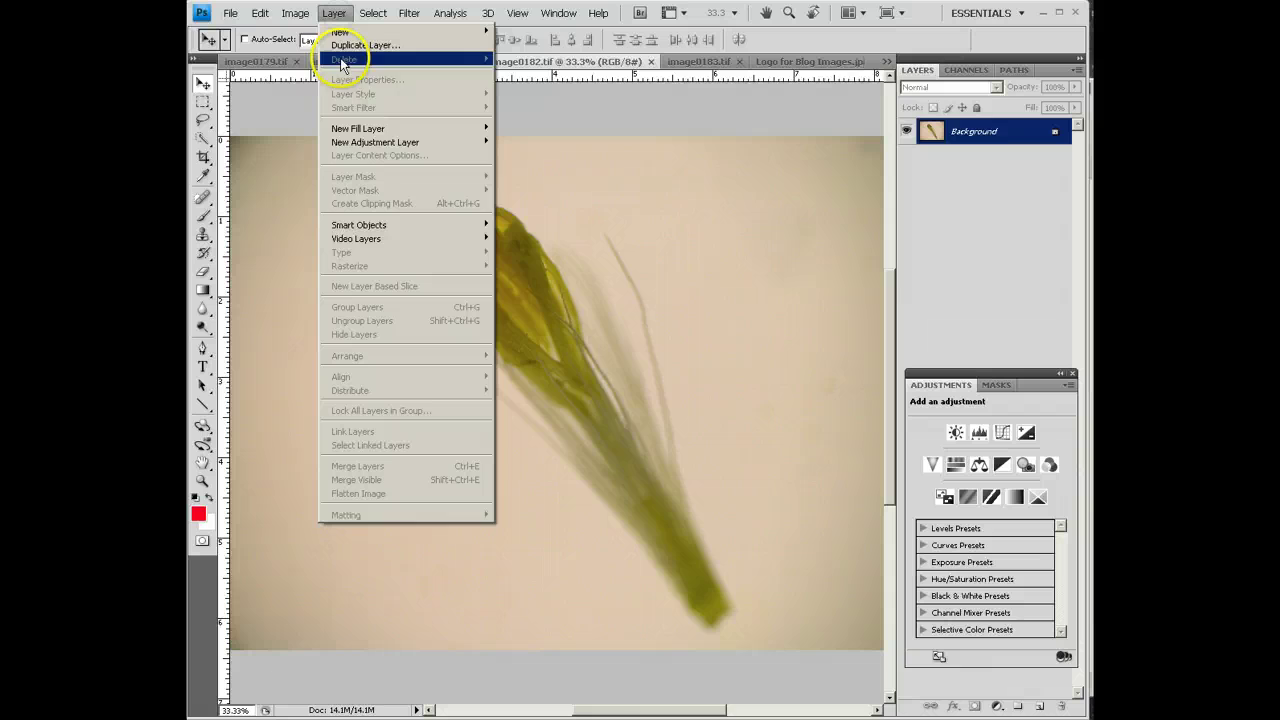
pyautogui.moveTo(400, 142)
pyautogui.click(540, 141)
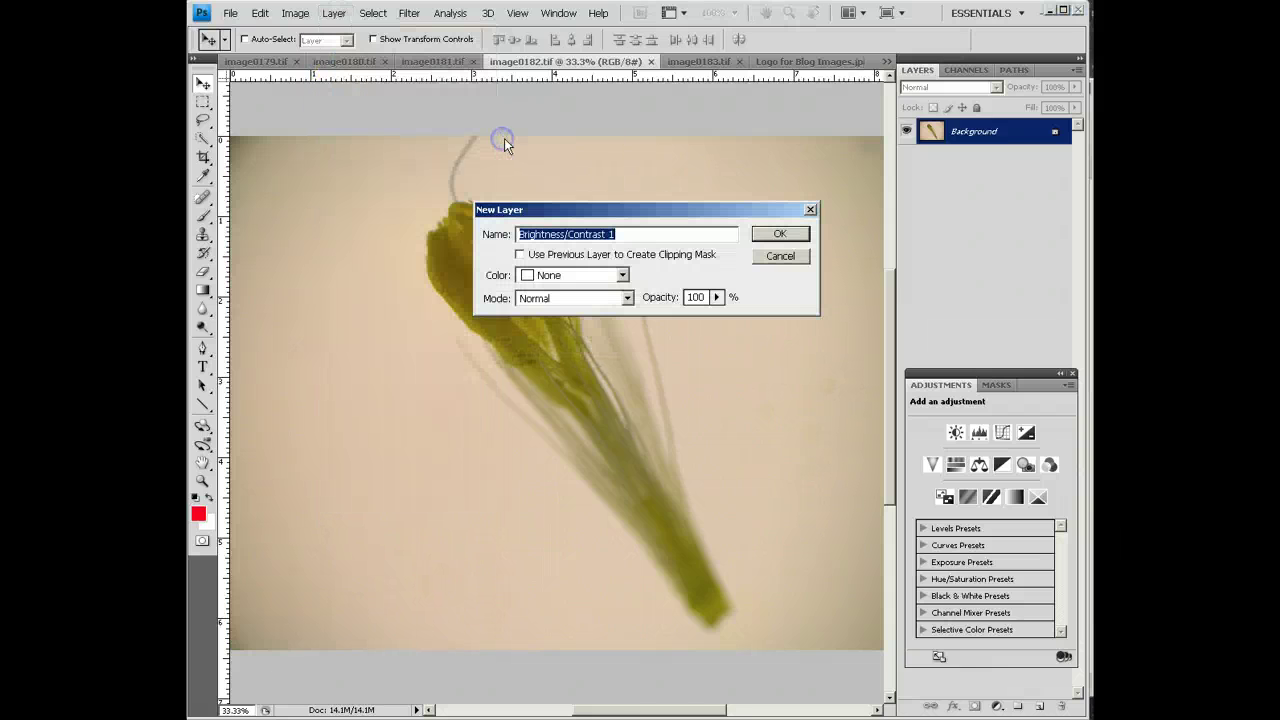
pyautogui.click(803, 238)
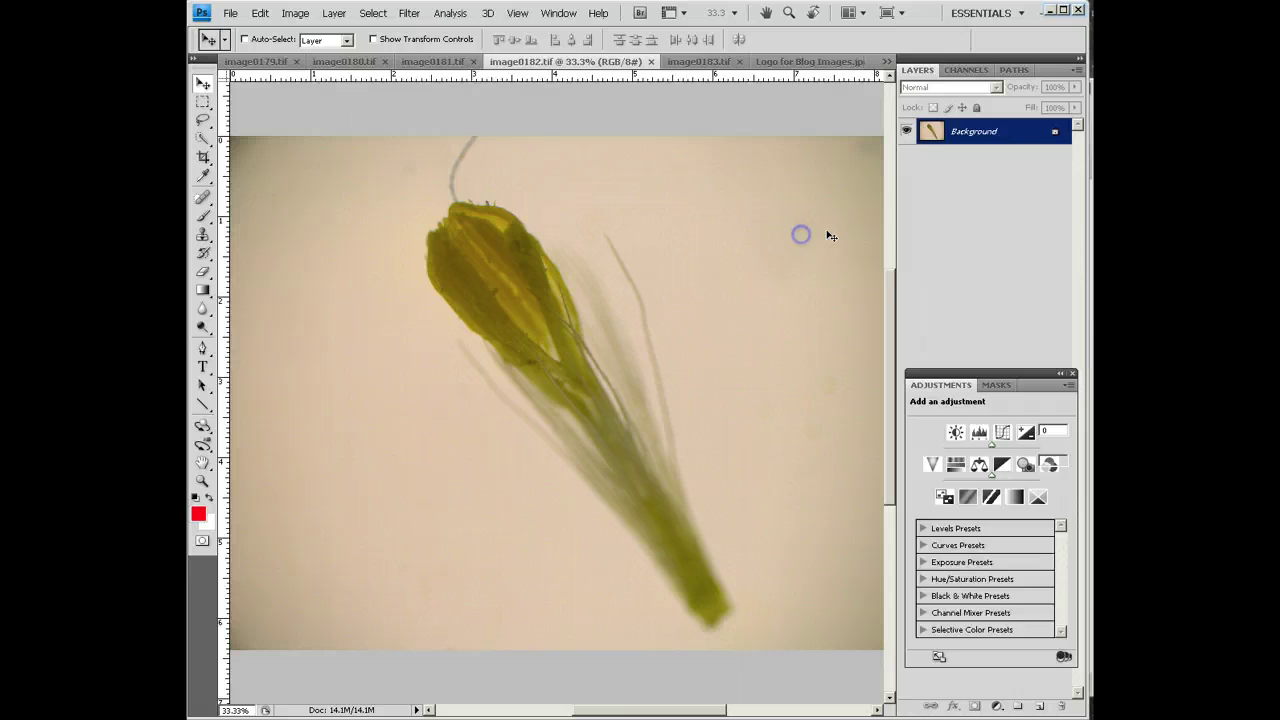
pyautogui.moveTo(992, 450); pyautogui.dragTo(1002, 450)
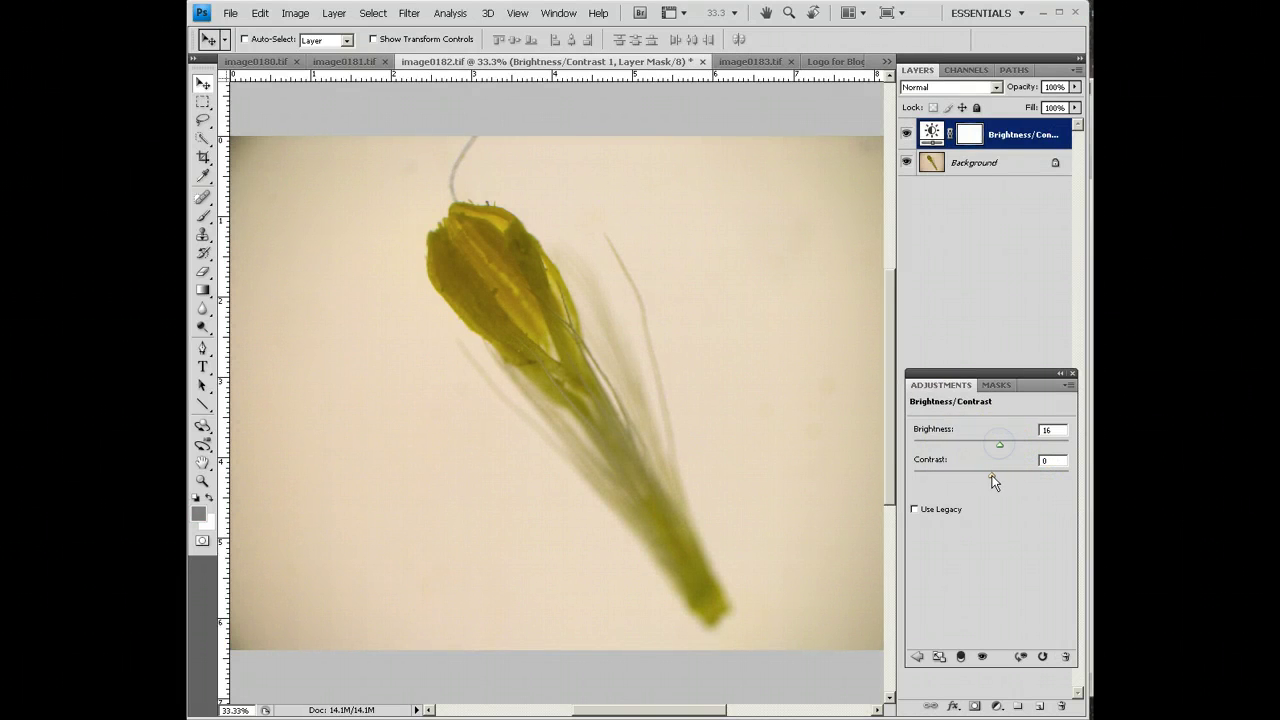
pyautogui.click(972, 313)
# Step: Fit the image on screen and resize it from 2560×1920 to 1280×960 pixels, proportions constrained
pyautogui.click(518, 14)
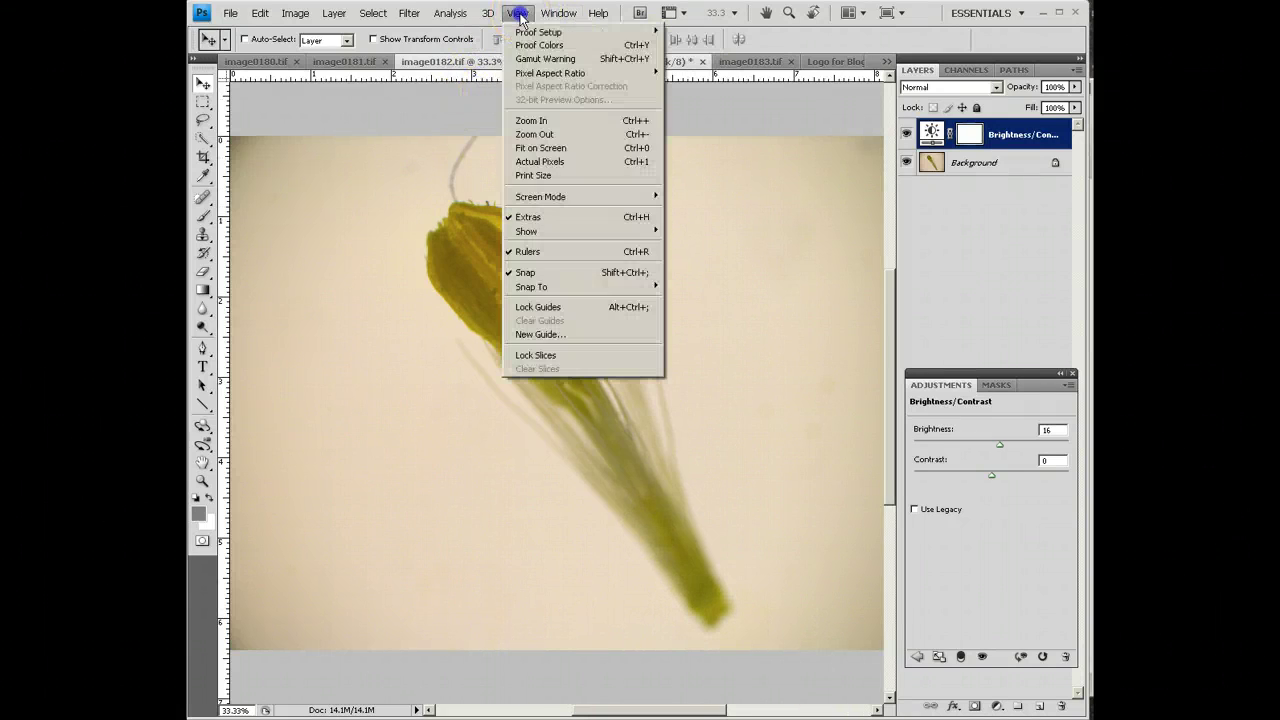
pyautogui.click(541, 150)
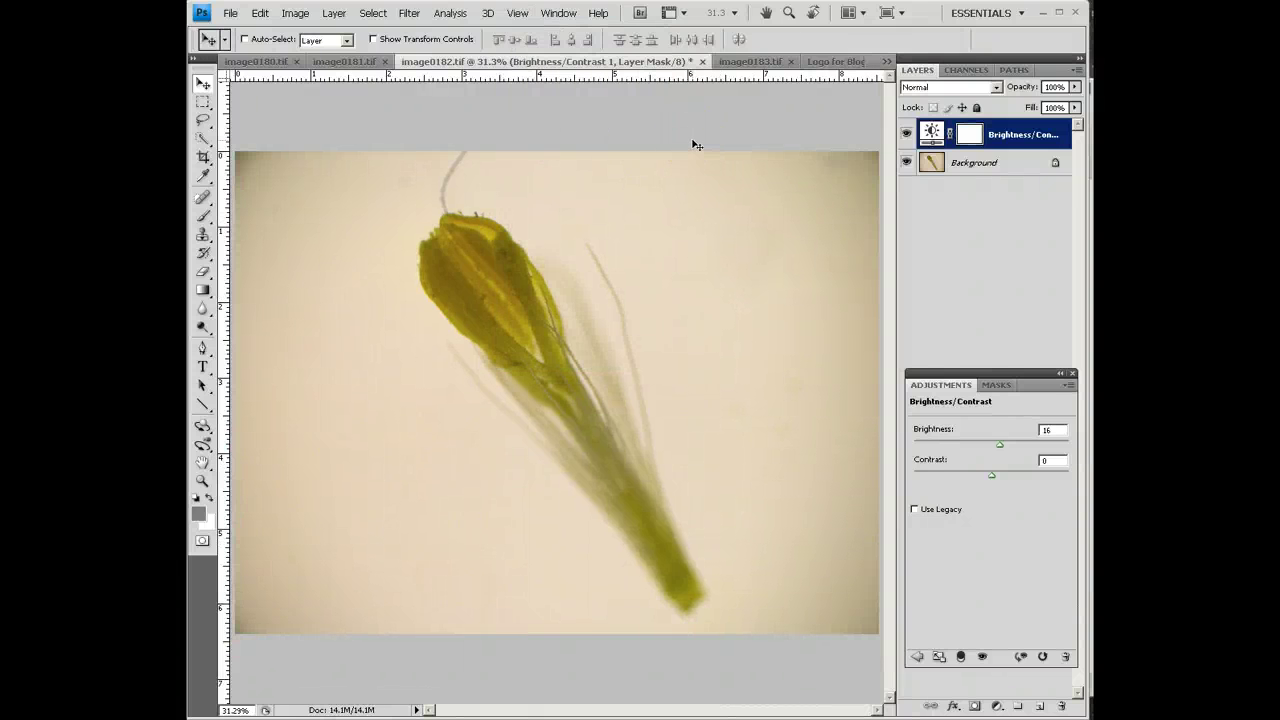
pyautogui.click(291, 20)
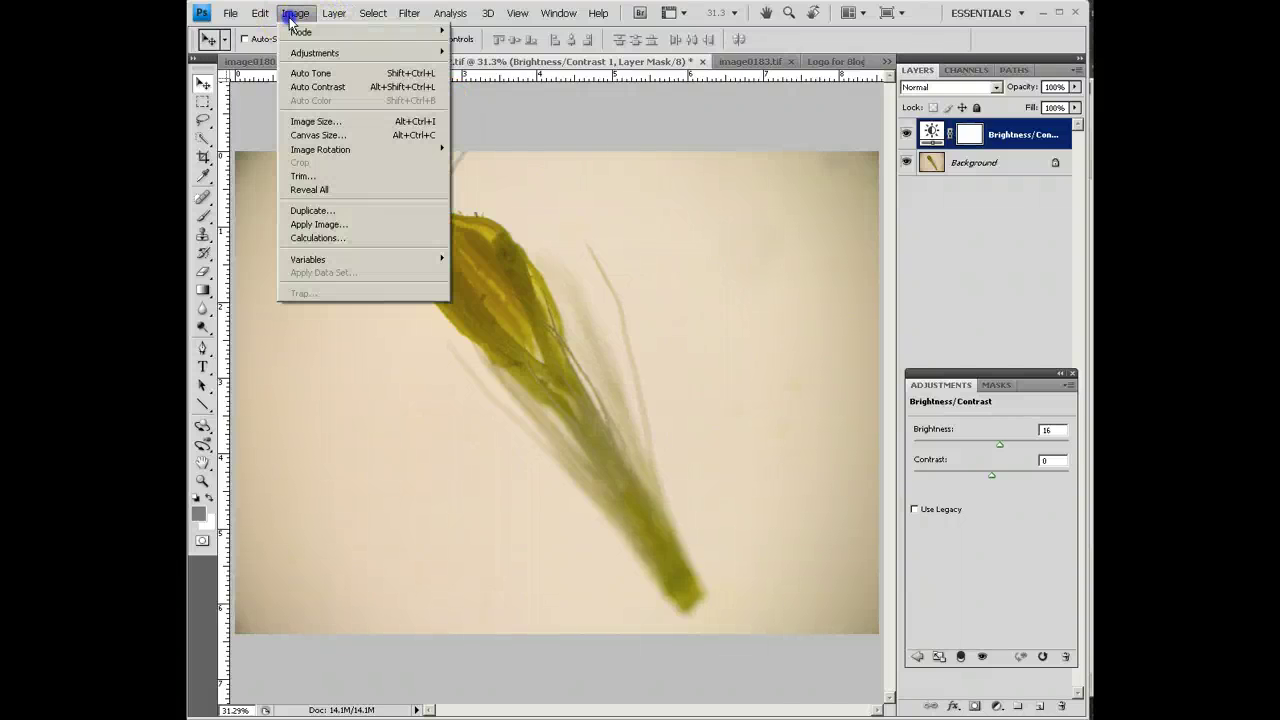
pyautogui.click(320, 123)
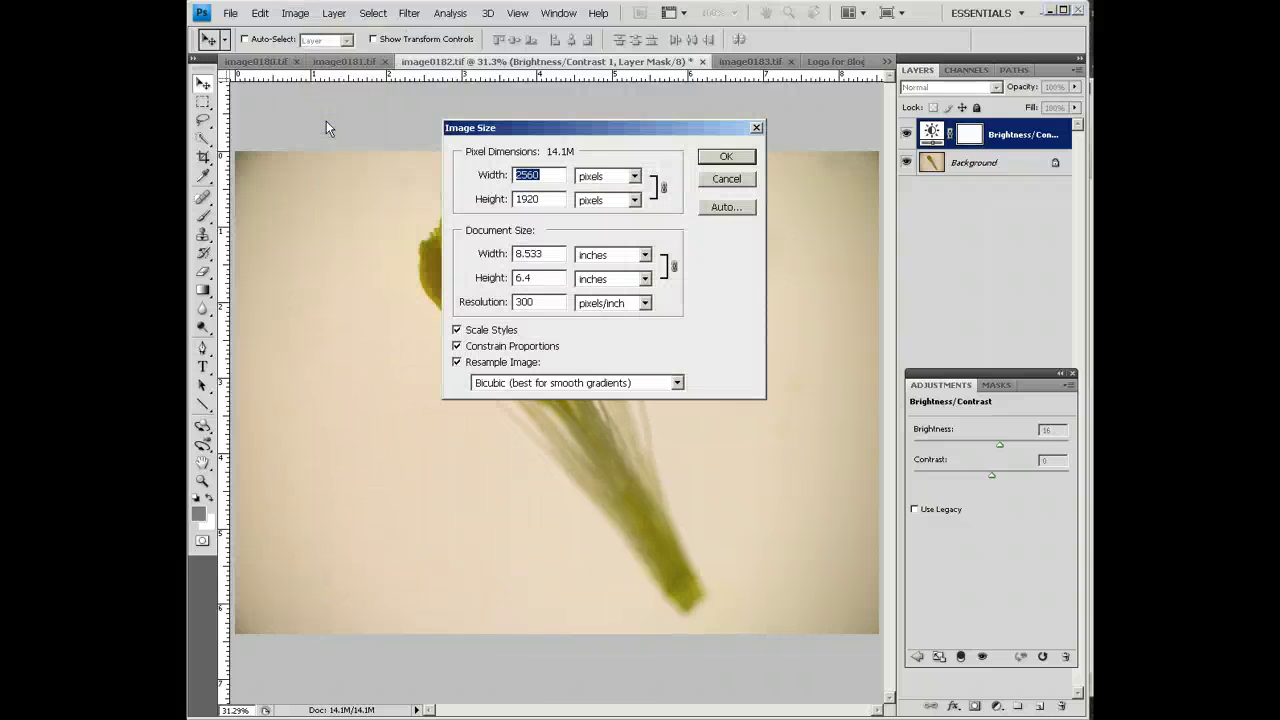
pyautogui.write('1280')
pyautogui.click(419, 121)
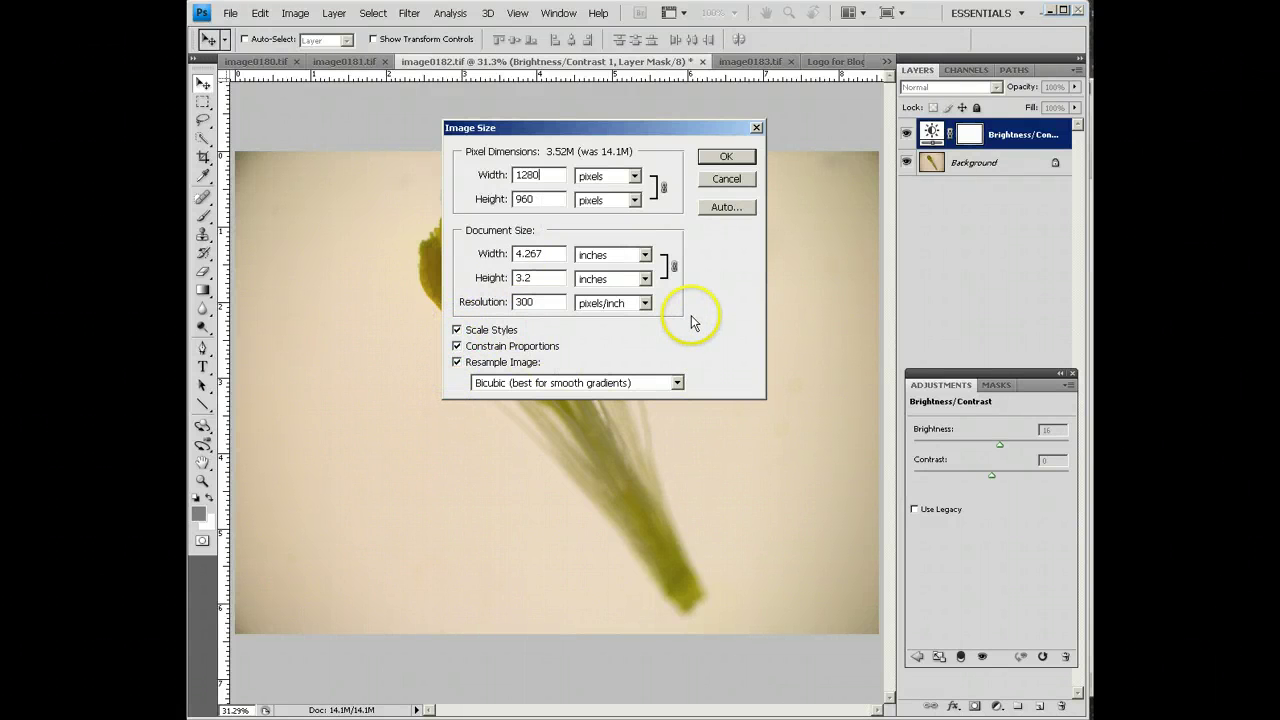
pyautogui.click(727, 157)
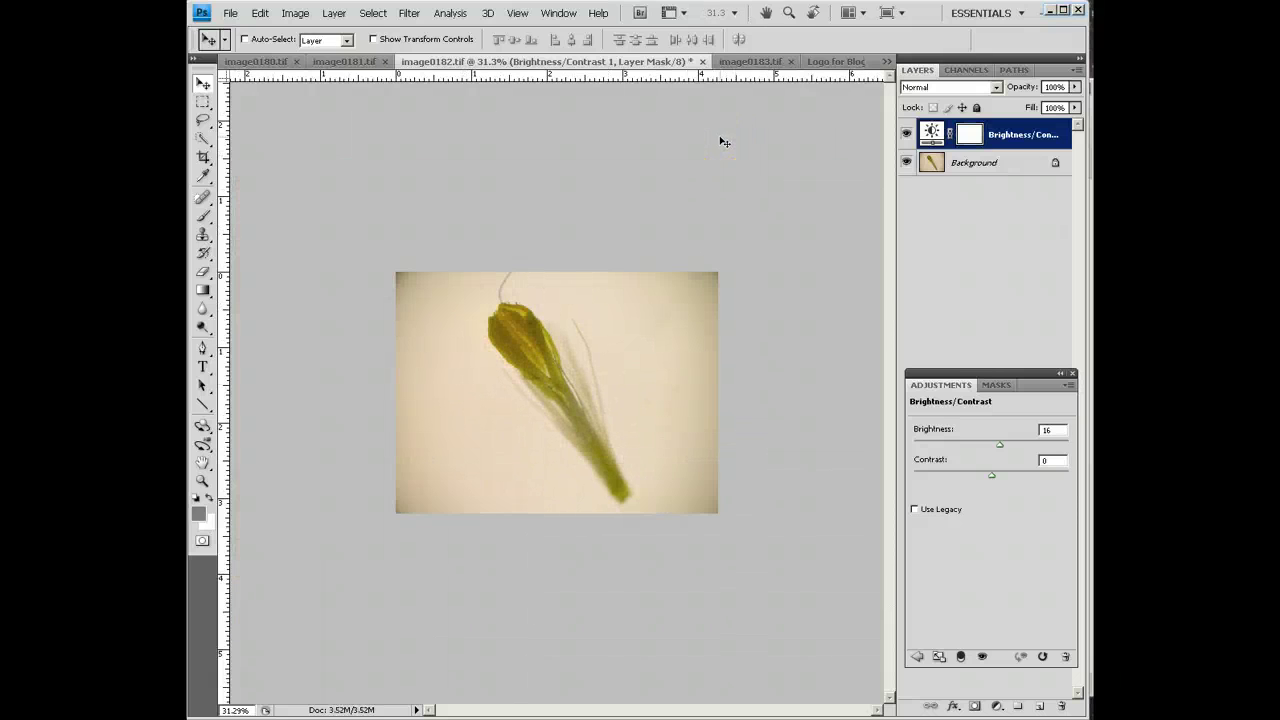
# Step: Paste the Eastfield College logo as Layer 1 and move it to the photo's bottom-left corner
pyautogui.hotkey('ctrl', '0')
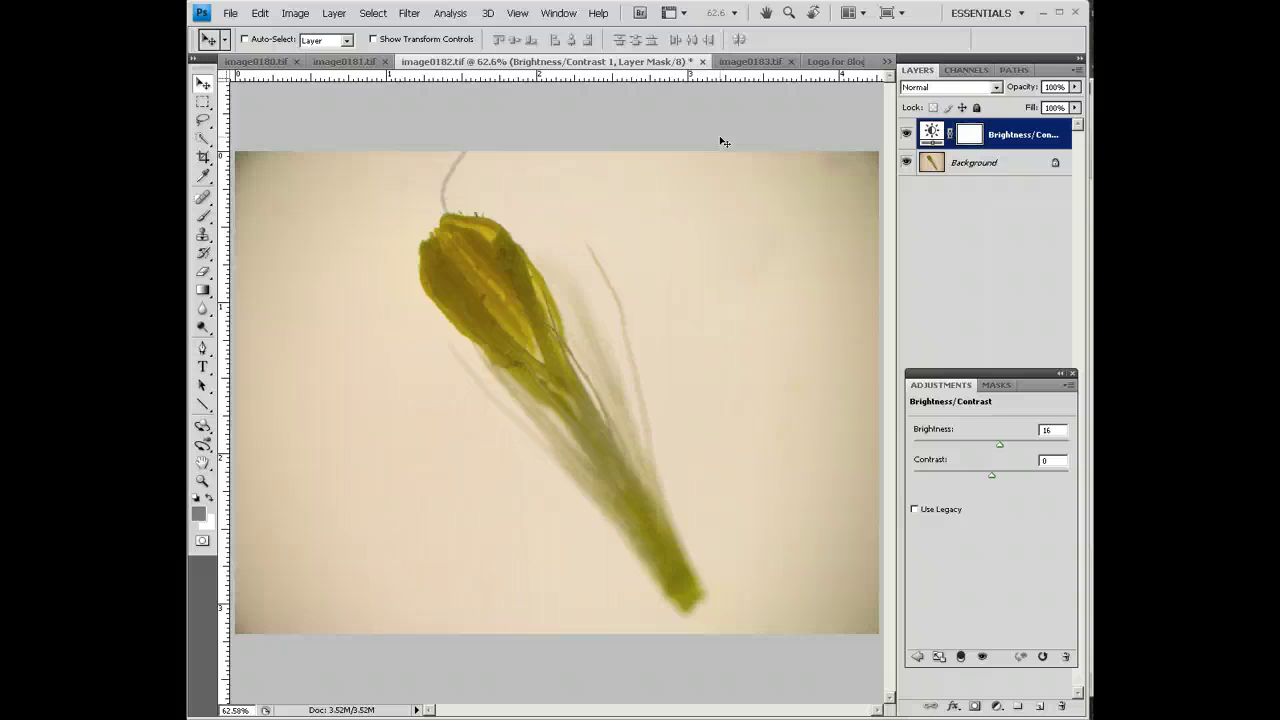
pyautogui.hotkey('ctrl', 'v')
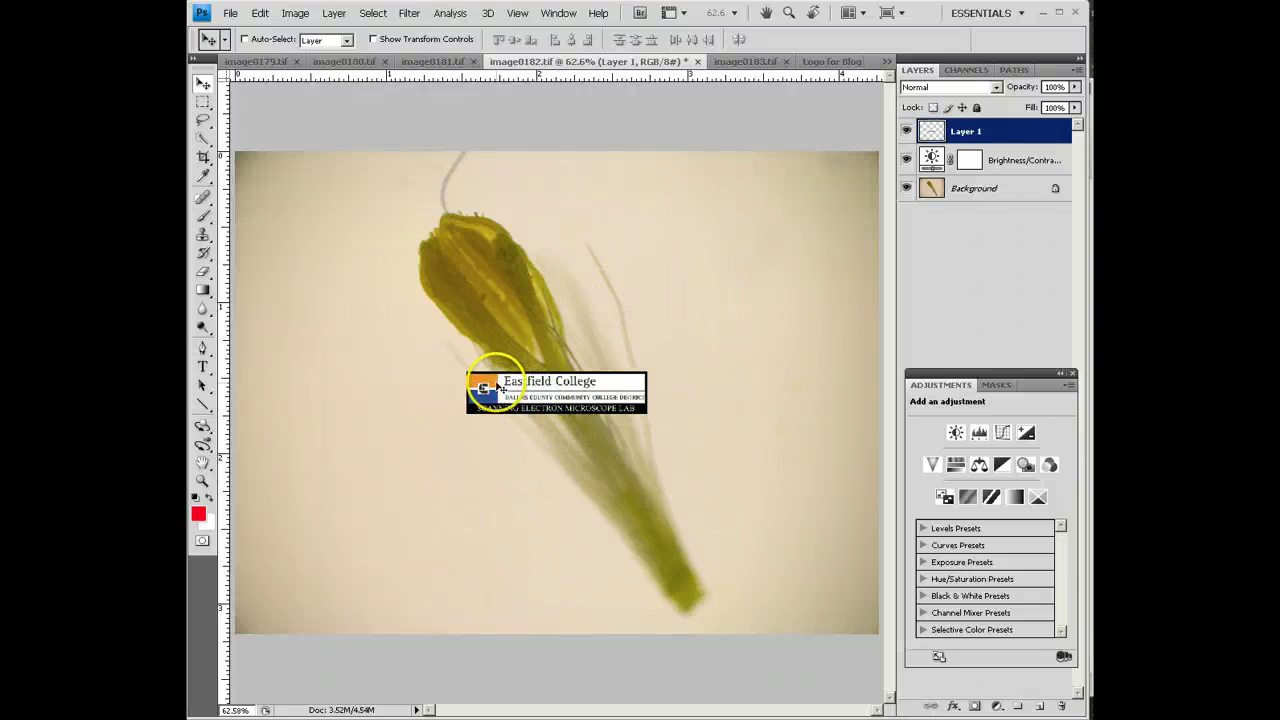
pyautogui.moveTo(497, 386); pyautogui.dragTo(268, 601)
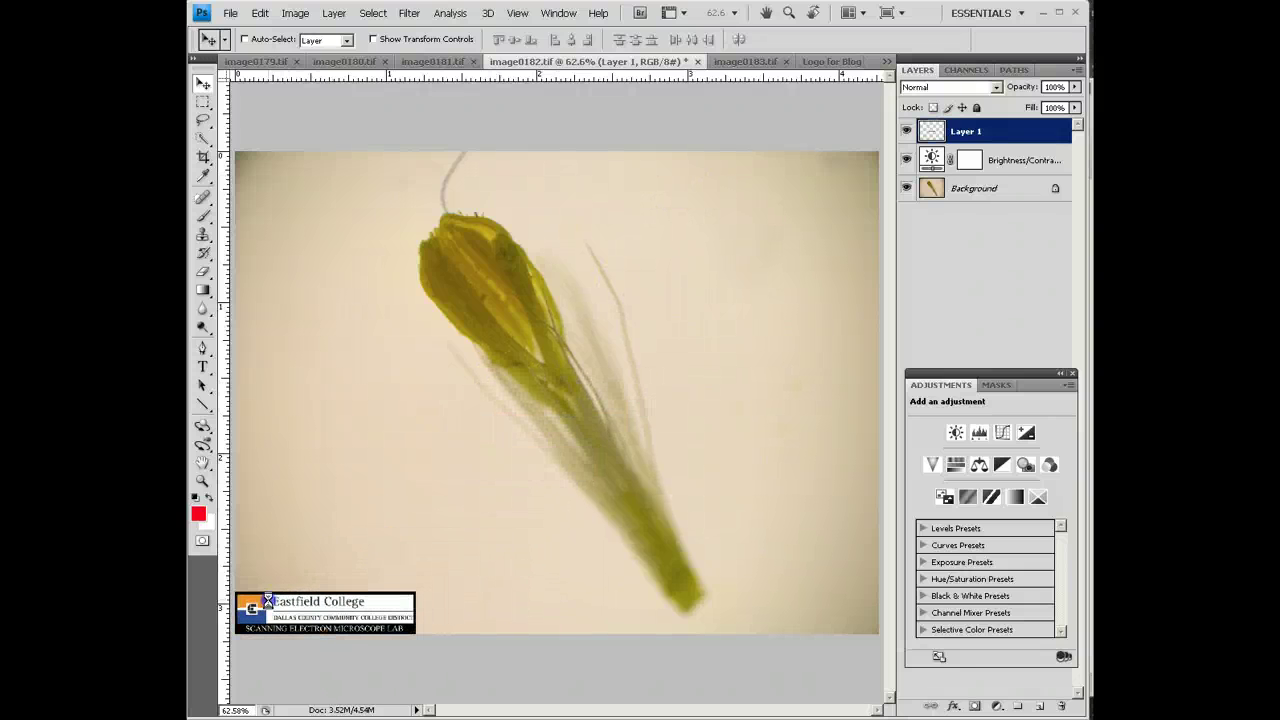
pyautogui.click(240, 15)
# Step: Save the optimized GIF from Save for Web as 'Carp', then close image0182 without saving
pyautogui.click(262, 237)
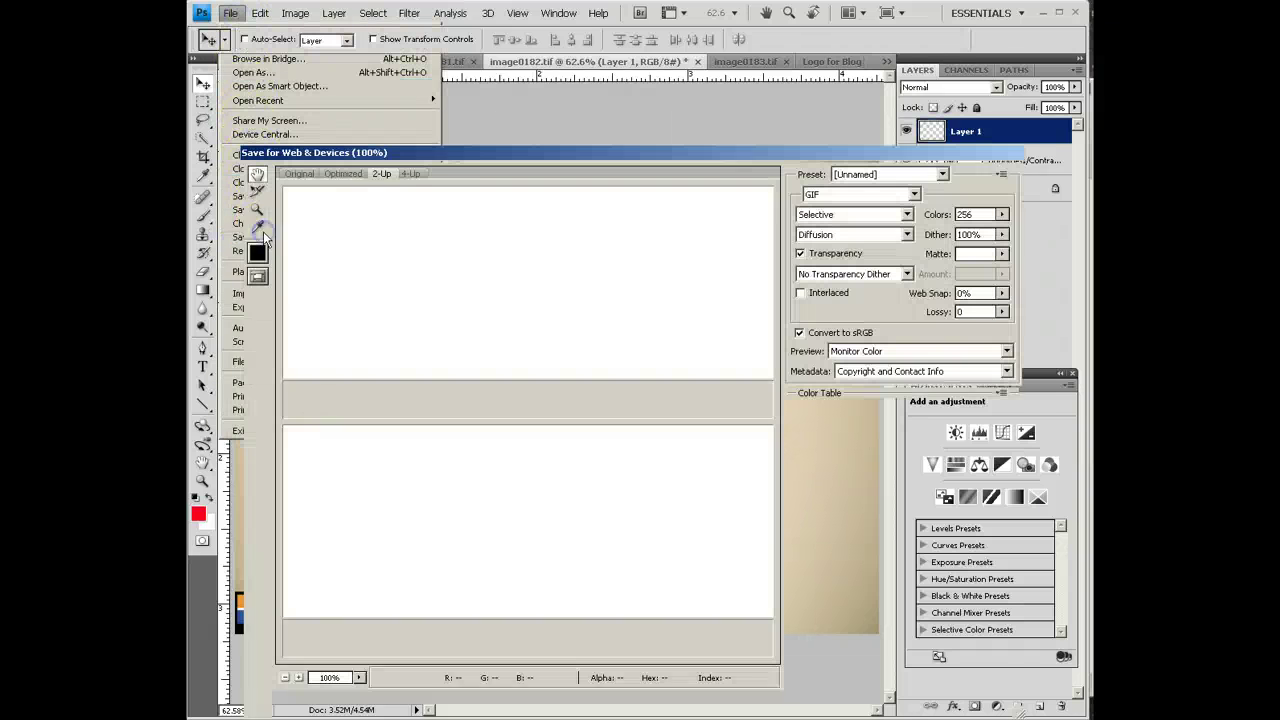
pyautogui.click(754, 702)
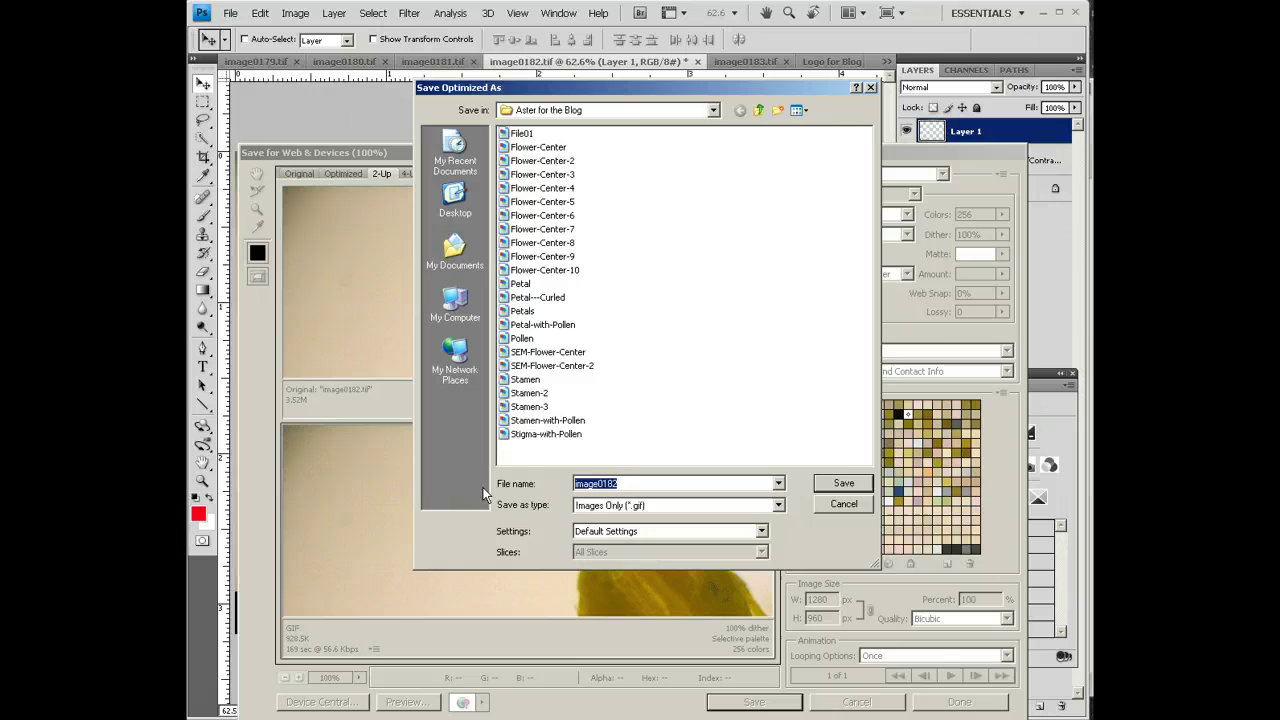
pyautogui.write('S')
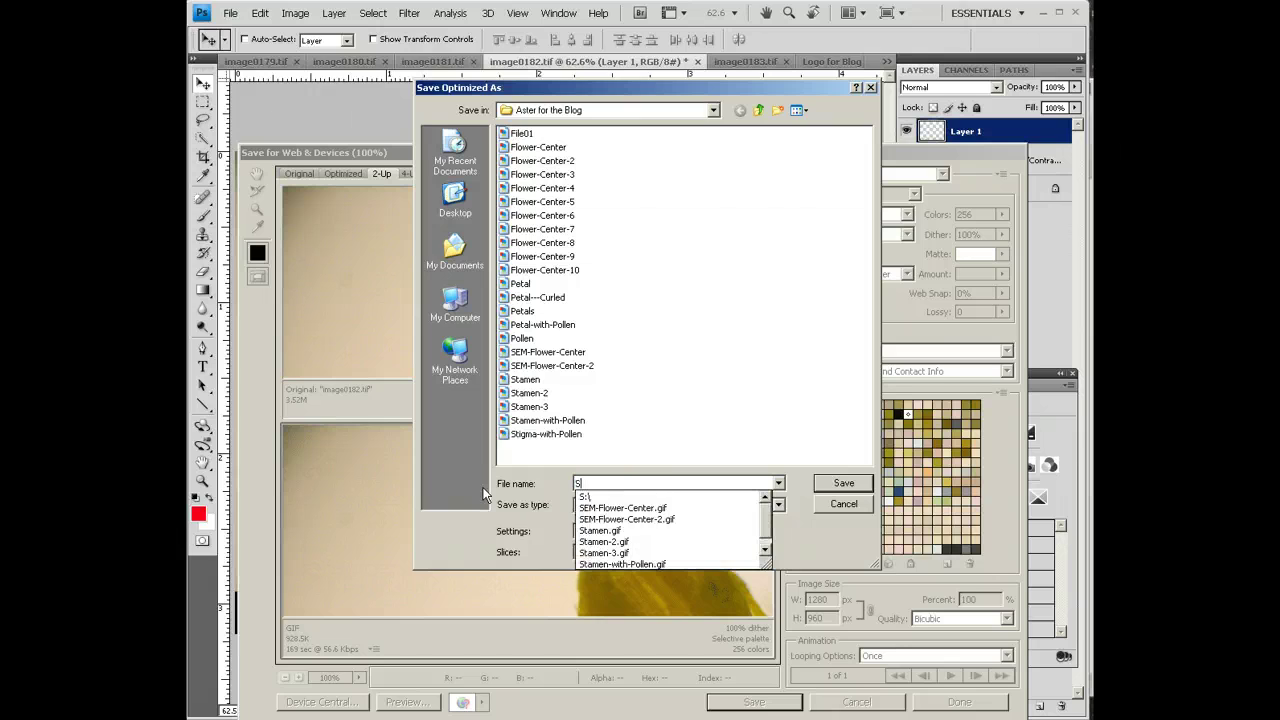
pyautogui.press('BackSpace')
pyautogui.write('Carpel')
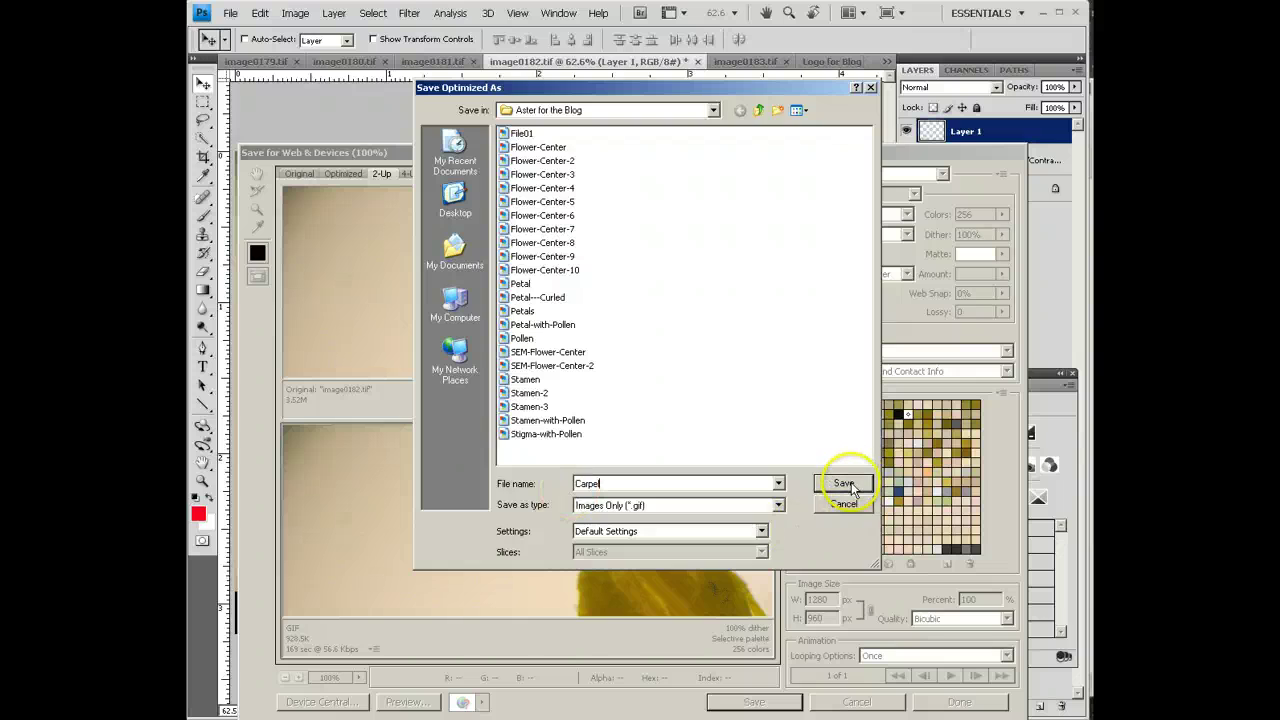
pyautogui.click(844, 483)
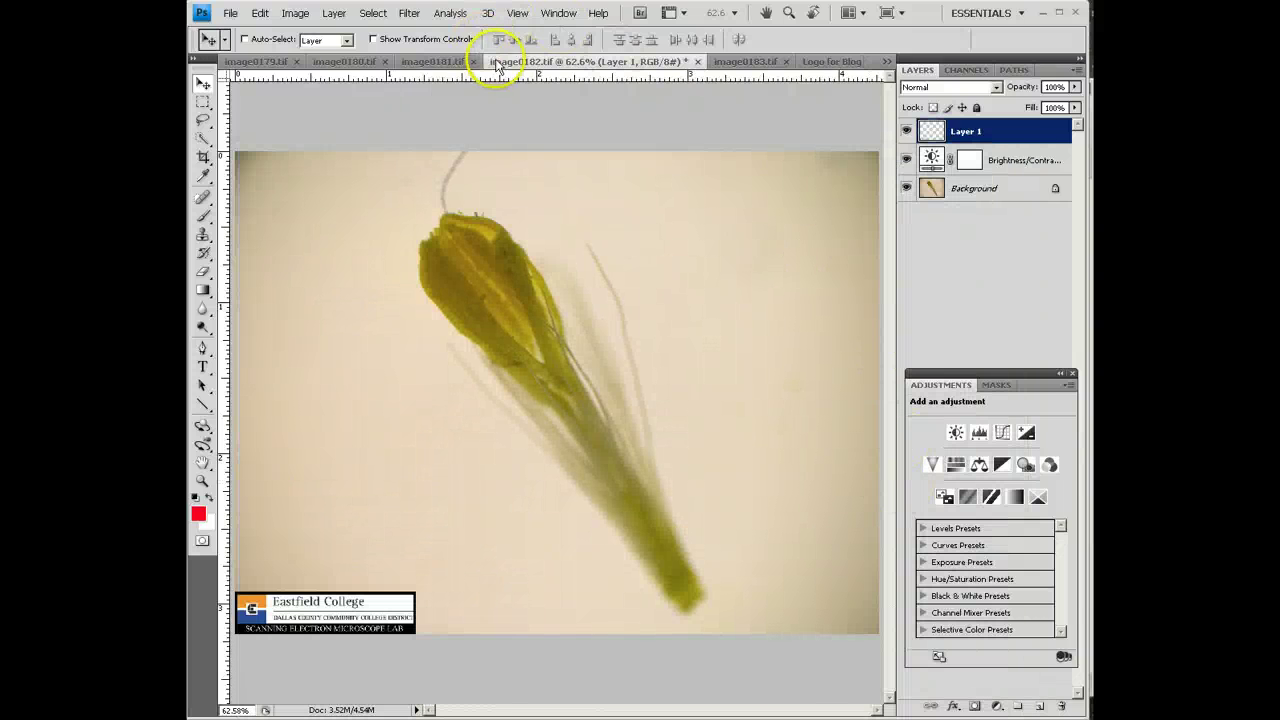
pyautogui.click(697, 61)
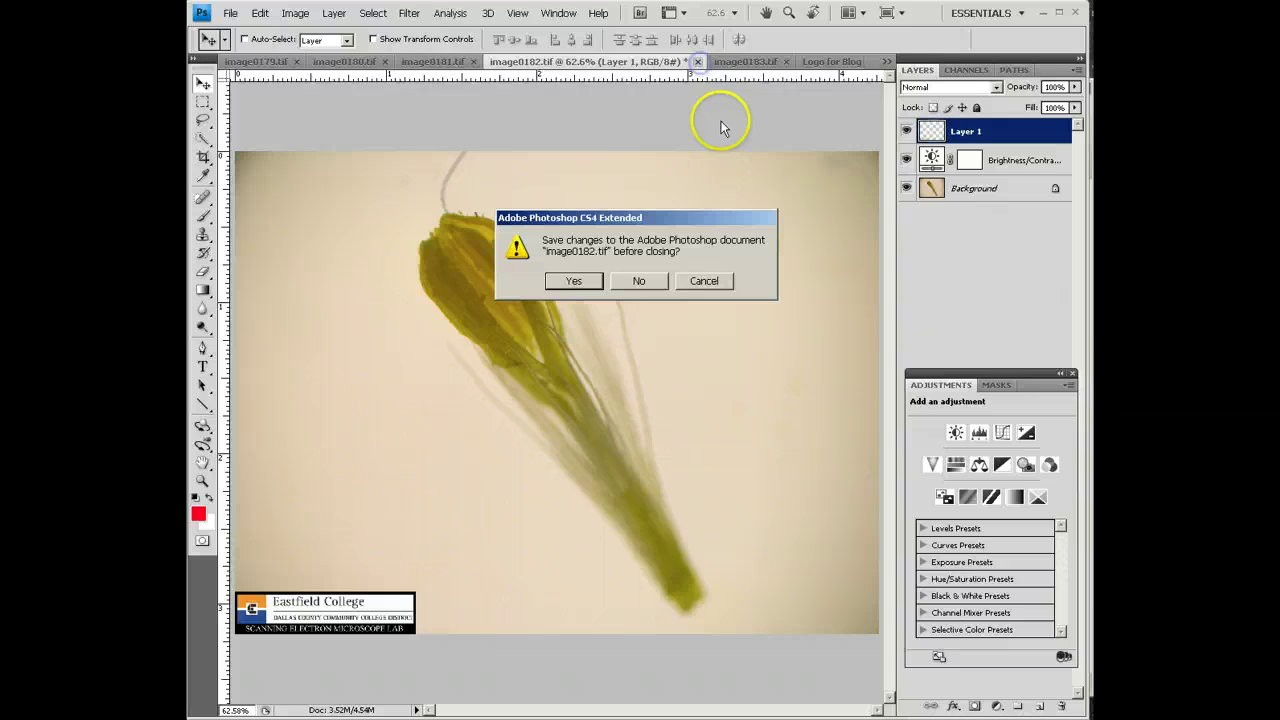
pyautogui.click(638, 281)
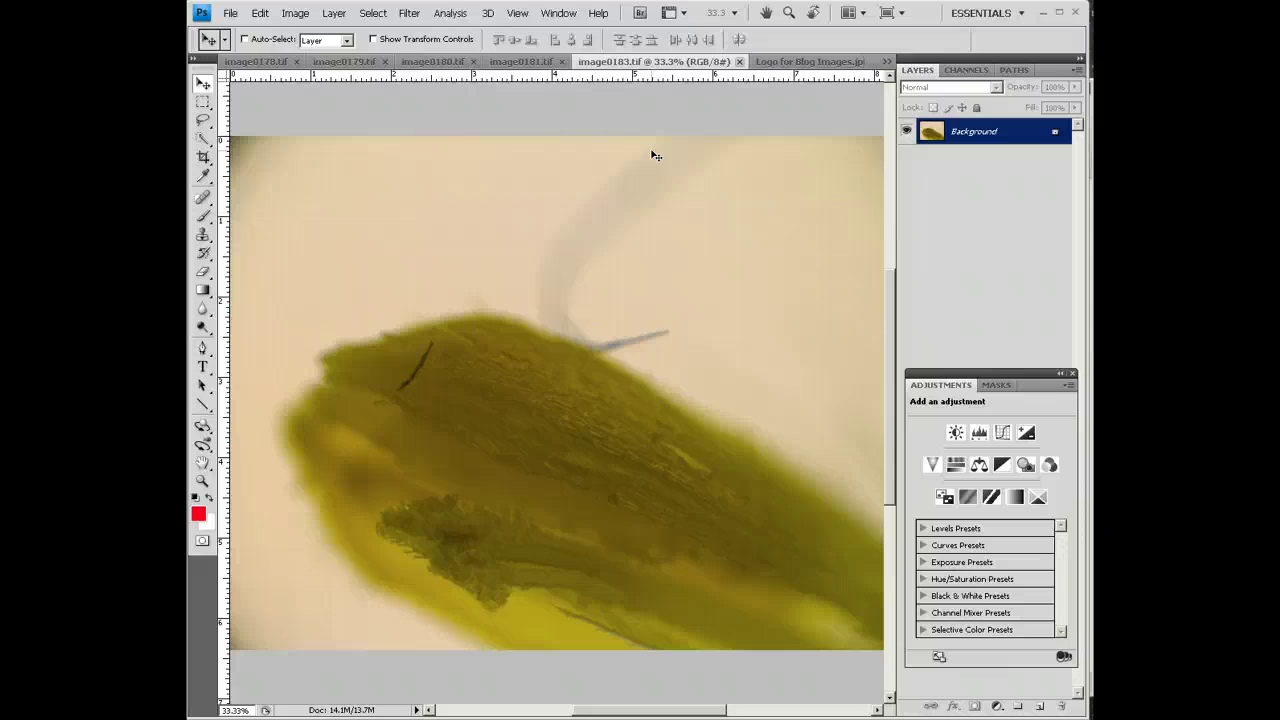
# Step: Confirm image0183 is RGB Color, 8 bits/channel, then show the New Adjustment Layer submenu
pyautogui.click(657, 125)
pyautogui.click(295, 13)
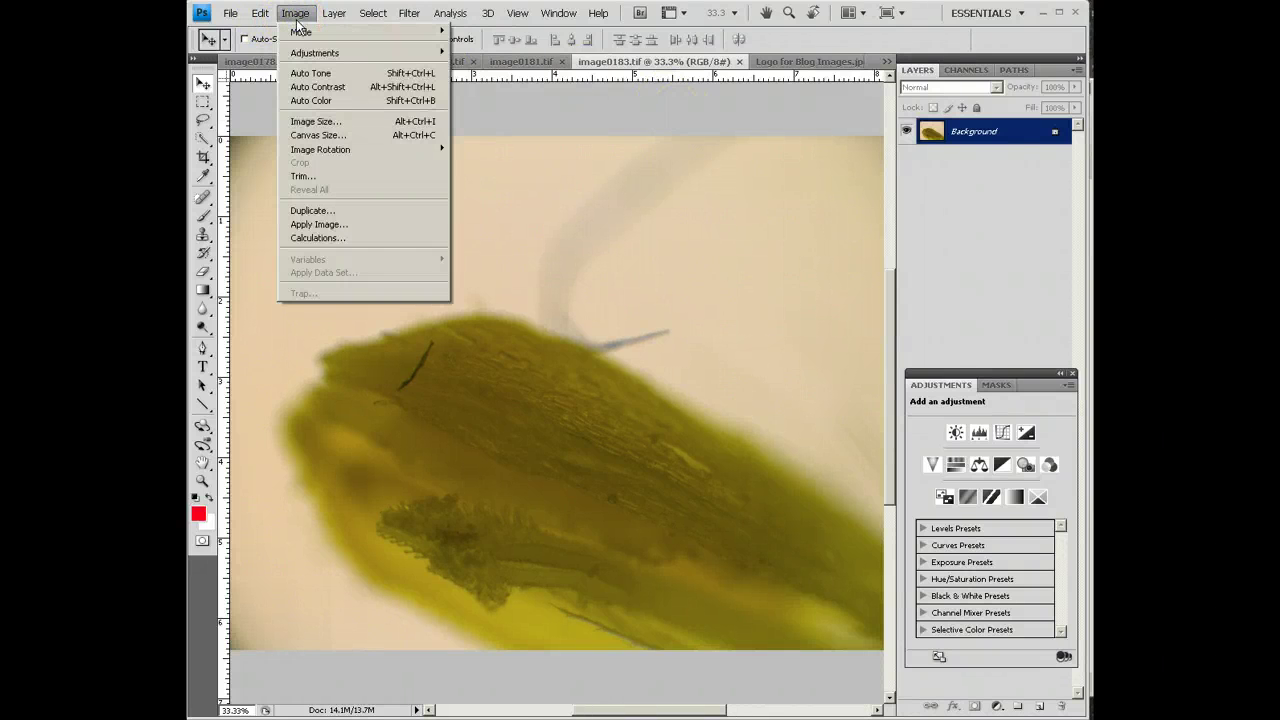
pyautogui.moveTo(299, 33)
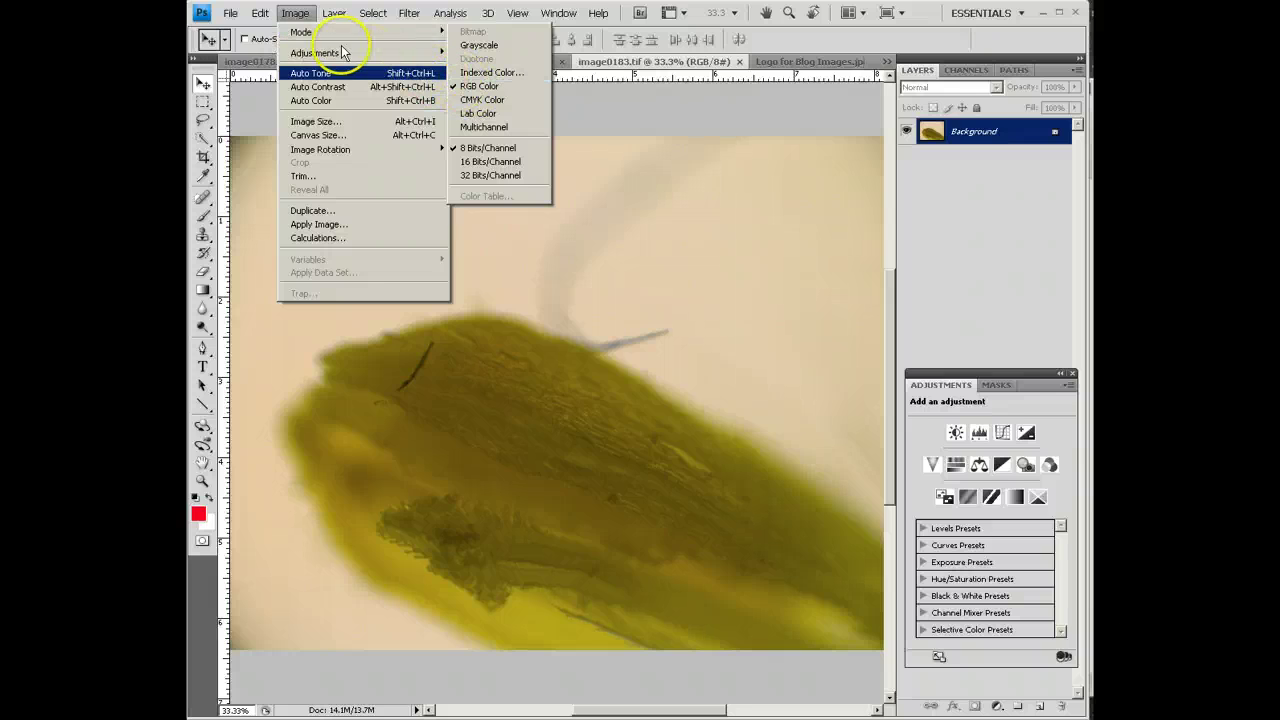
pyautogui.click(334, 13)
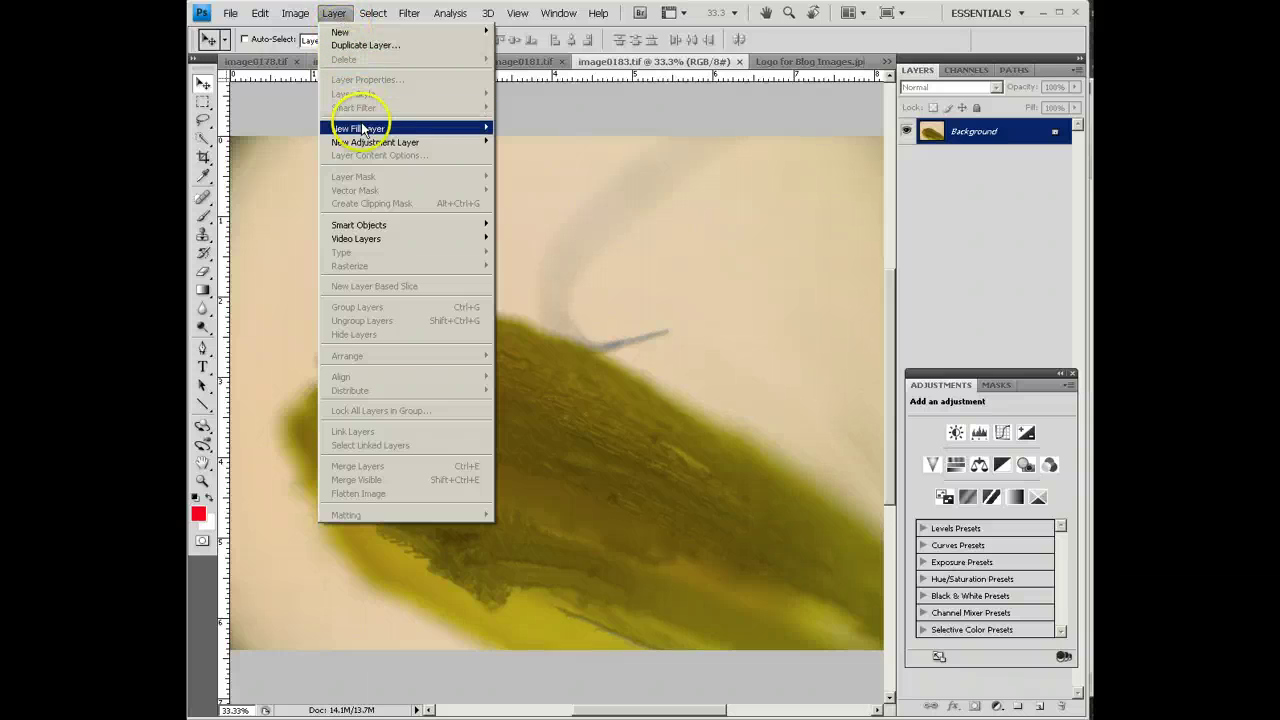
pyautogui.moveTo(360, 142)
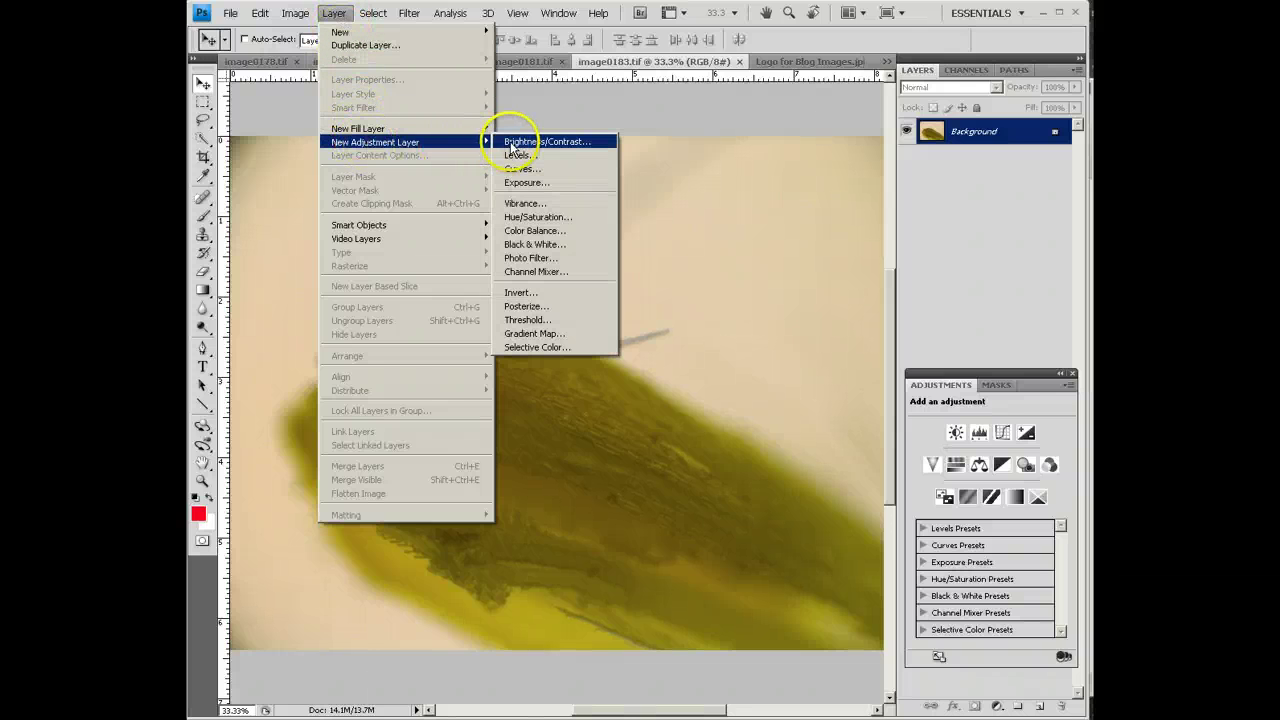